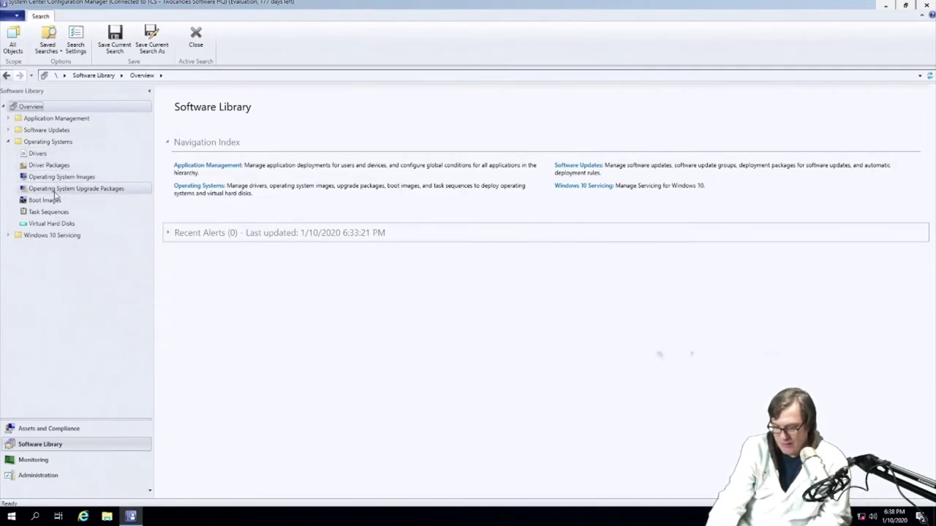
Step: Go to Operating System Images and launch the Add Operating System Image wizard
left_click(56, 202)
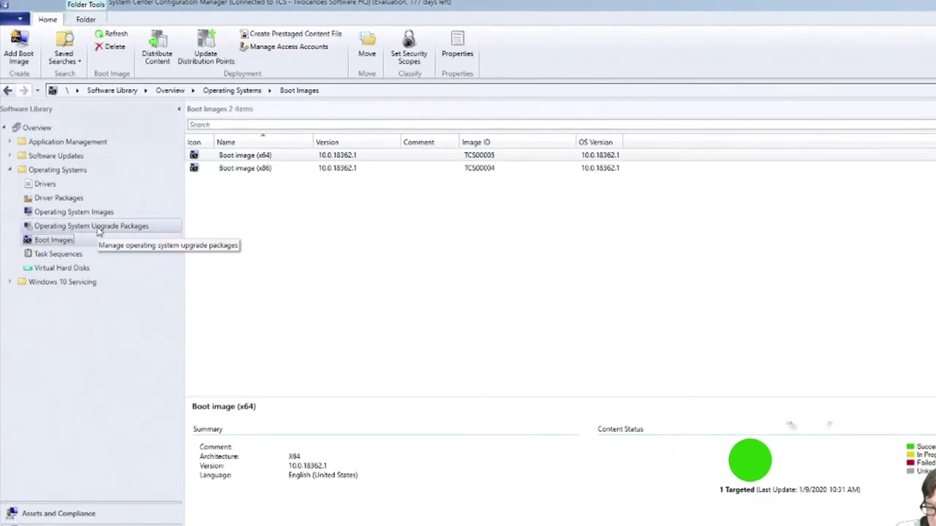
left_click(100, 231)
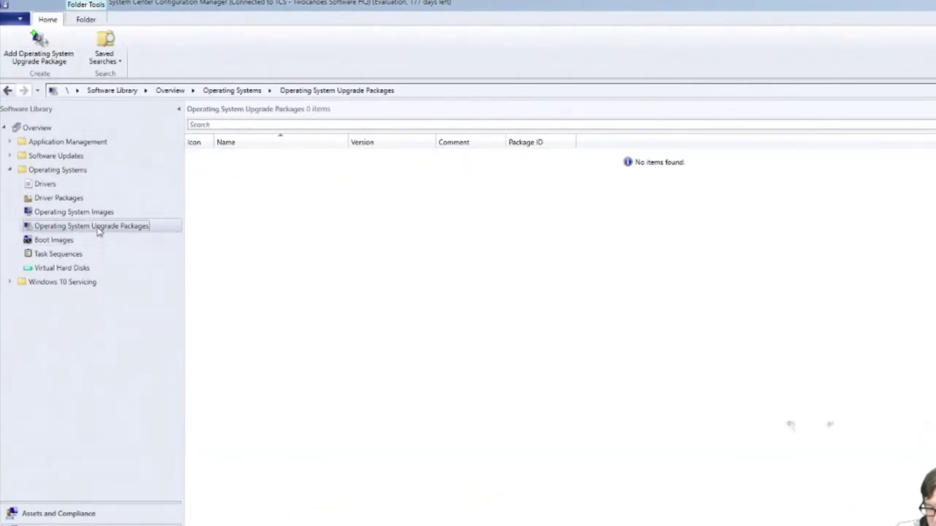
left_click(79, 214)
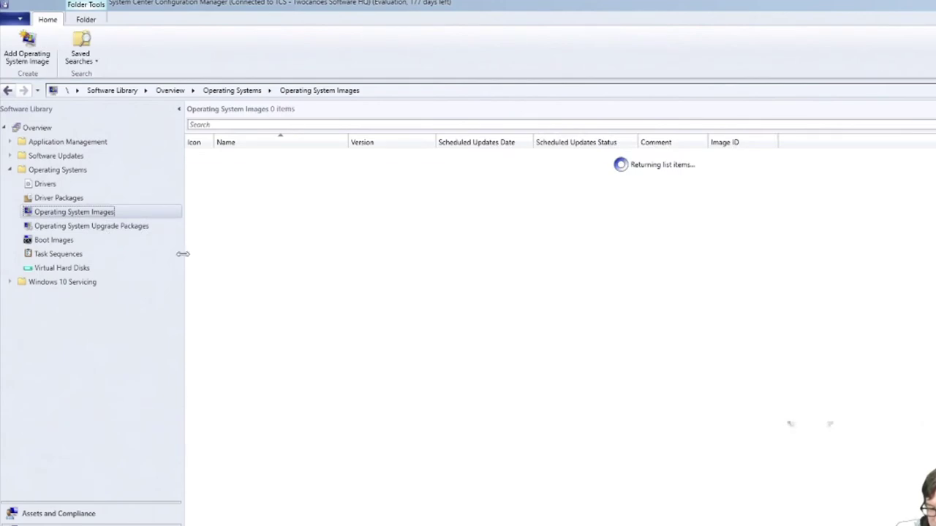
right_click(266, 234)
left_click(296, 239)
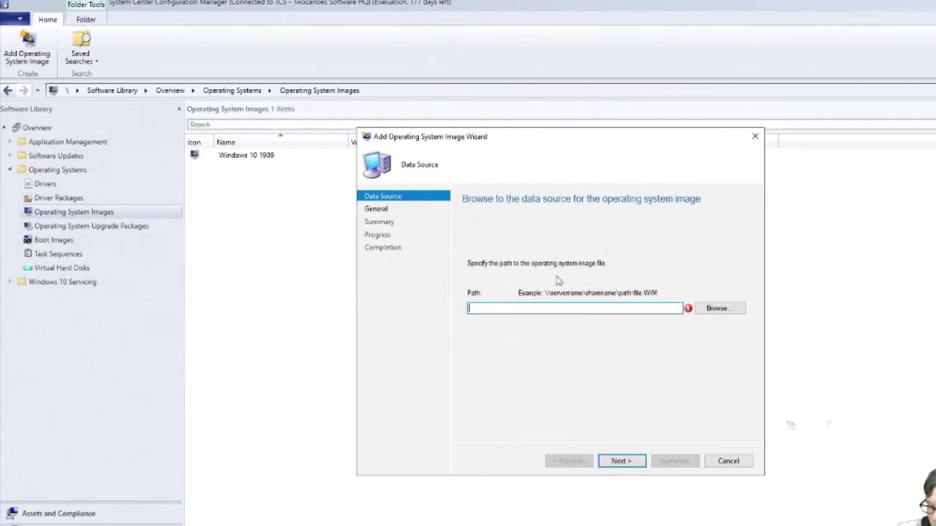
Step: Select \\LAB-DC\images\install.wim as the image data source
left_click(712, 310)
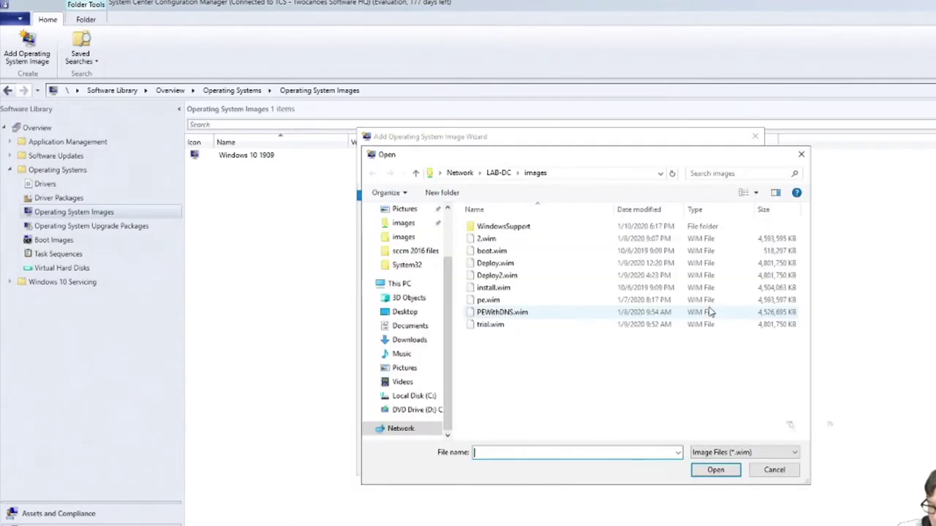
double_click(505, 289)
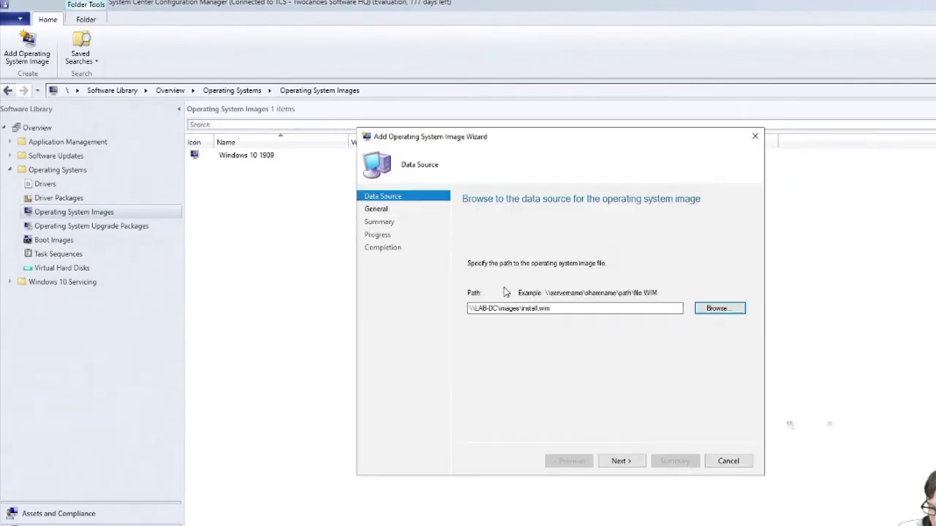
left_click(624, 462)
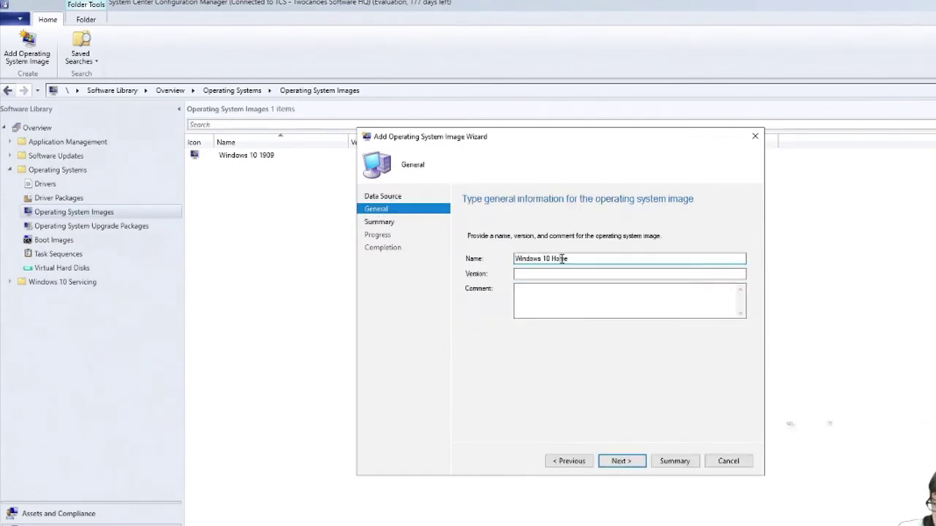
Step: Rename the image to 'Windows 10 Pro 1909' and complete the wizard
double_click(561, 258)
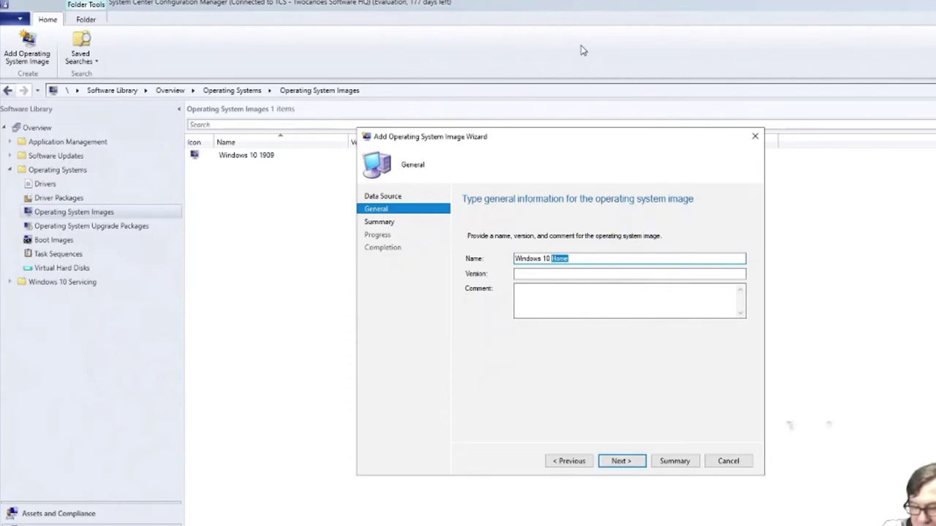
type("Pro 1909")
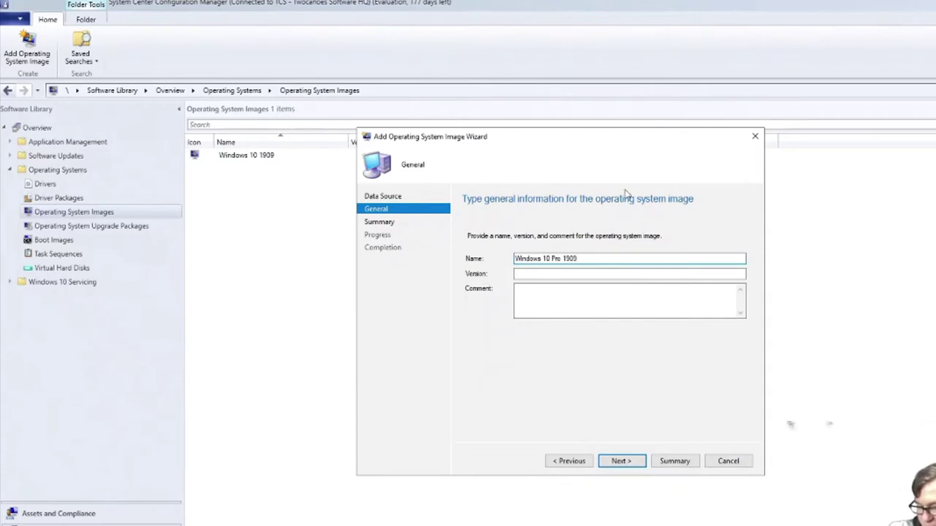
left_click(618, 462)
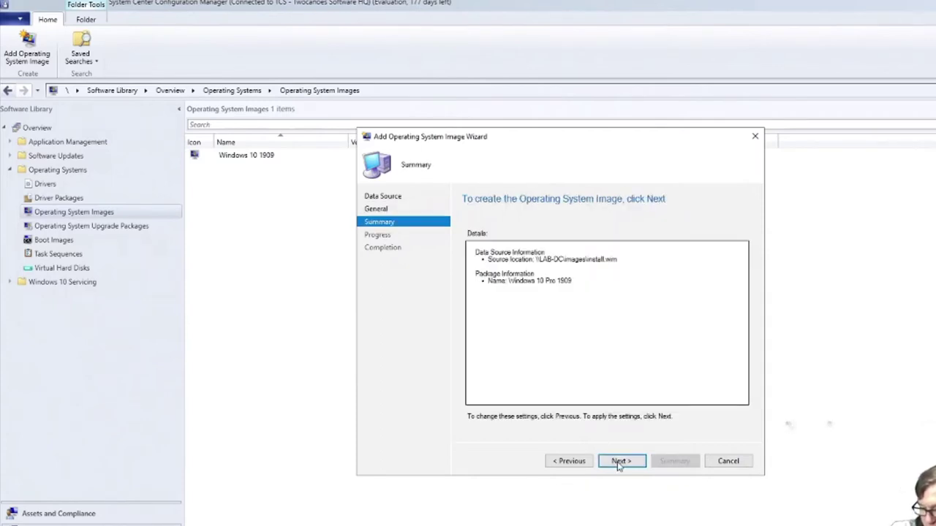
left_click(619, 461)
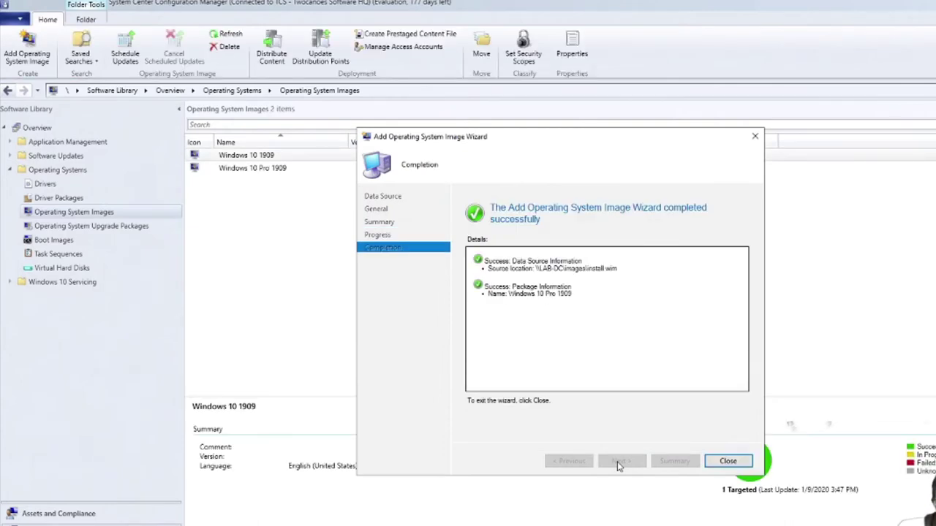
left_click(731, 462)
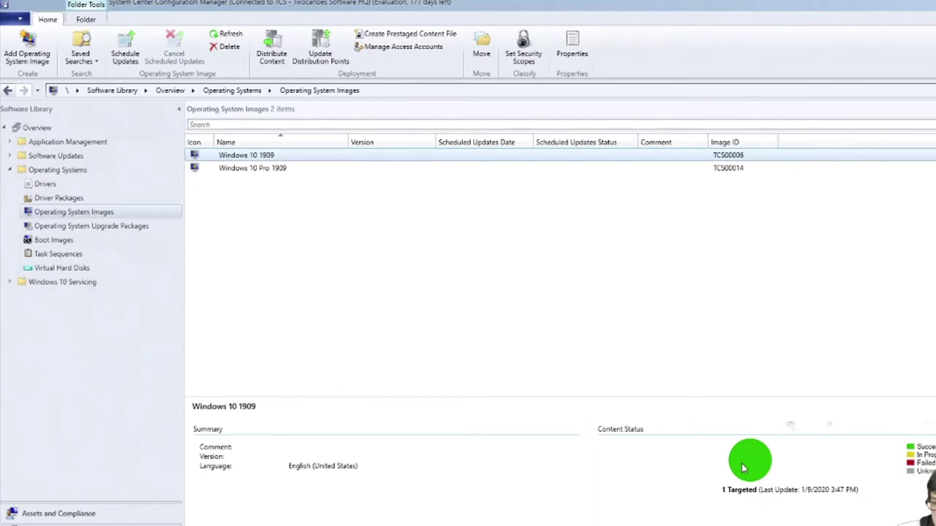
Step: Open the empty Drivers node under Operating Systems
left_click(51, 187)
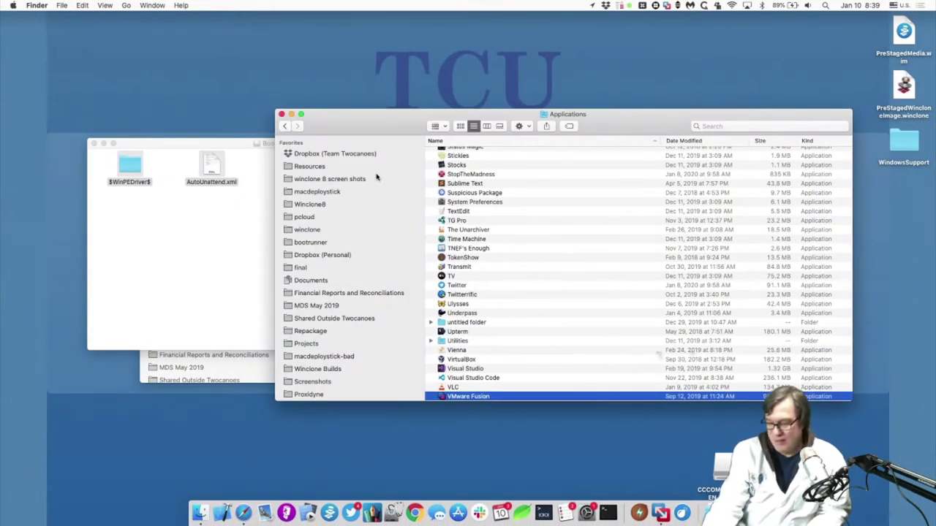
Step: Find Bombardier in Applications by typing 'bo' and launch it
type("bo")
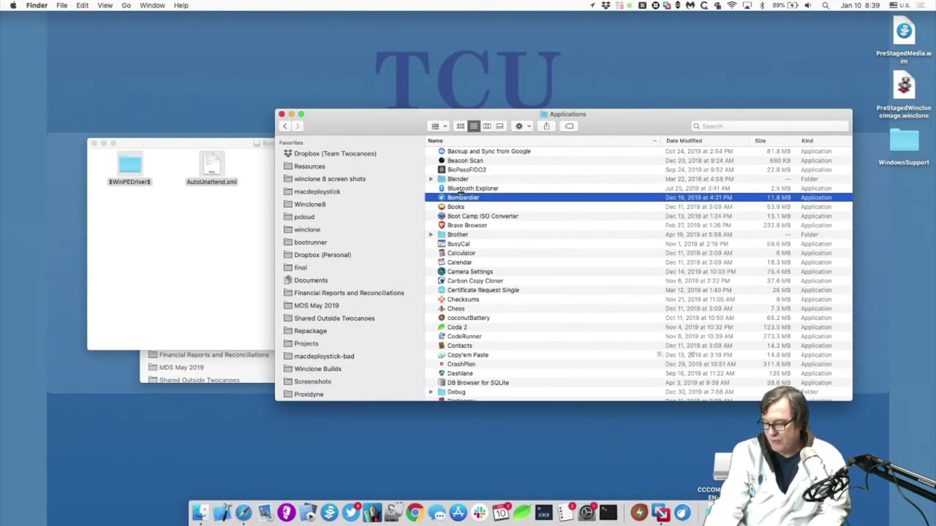
double_click(461, 197)
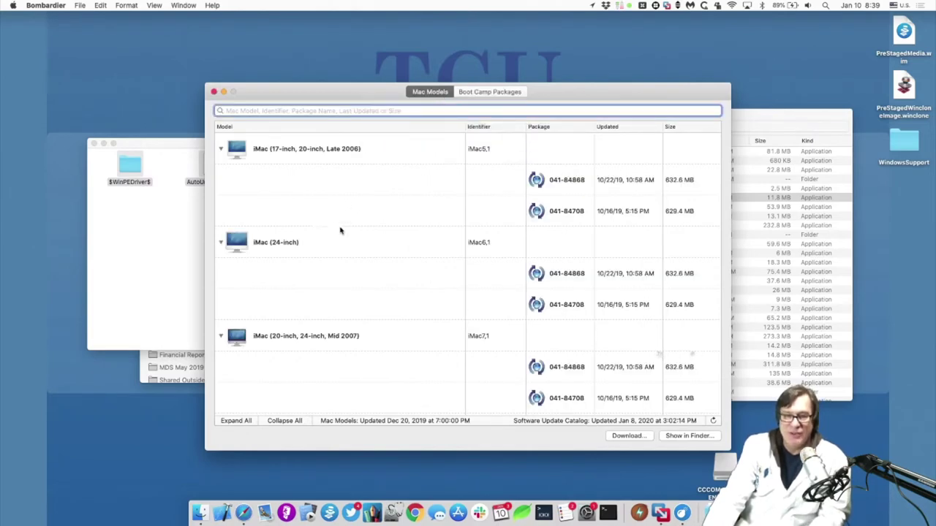
Step: Review the Mac models supported by Boot Camp package 041-84859, then quit Bombardier
left_click(492, 93)
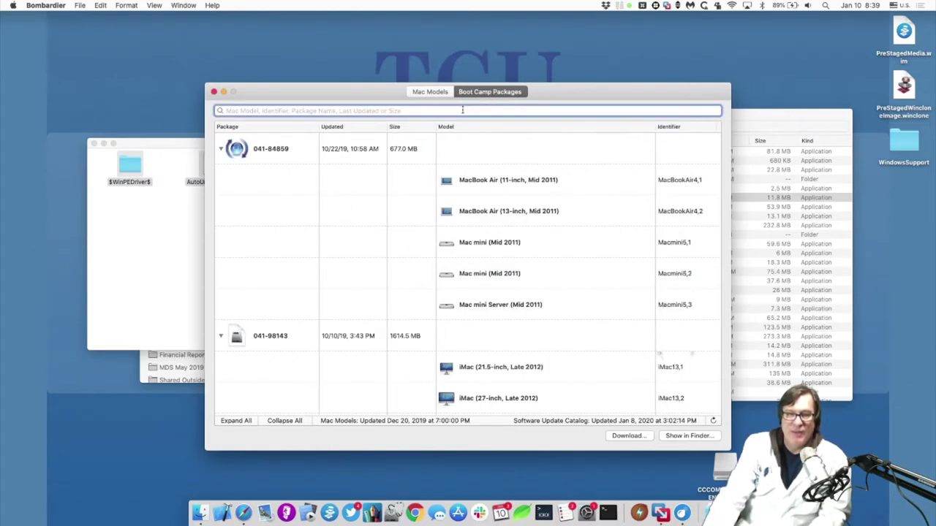
left_click(348, 158)
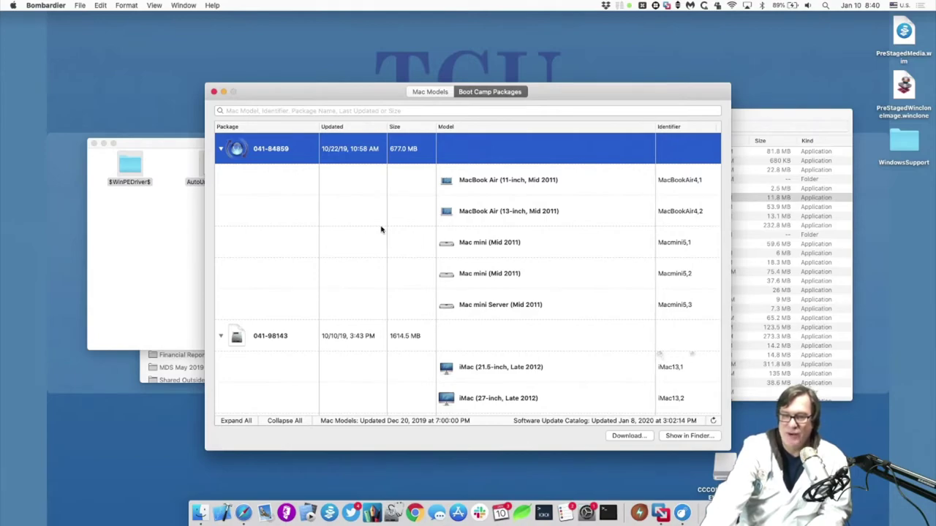
key("super+q")
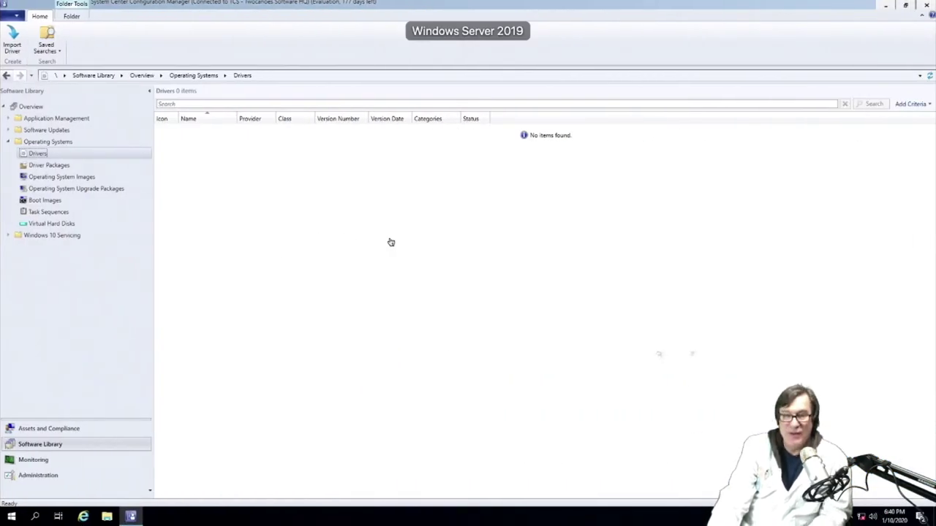
Step: Start an Import Driver from the Drivers list, then switch to the Task Sequences list
right_click(198, 184)
left_click(222, 190)
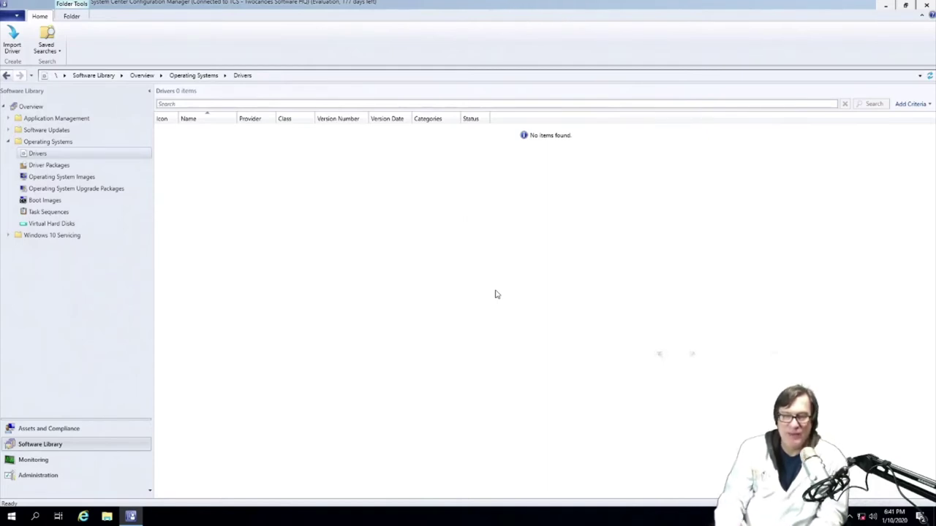
left_click(70, 222)
left_click(66, 214)
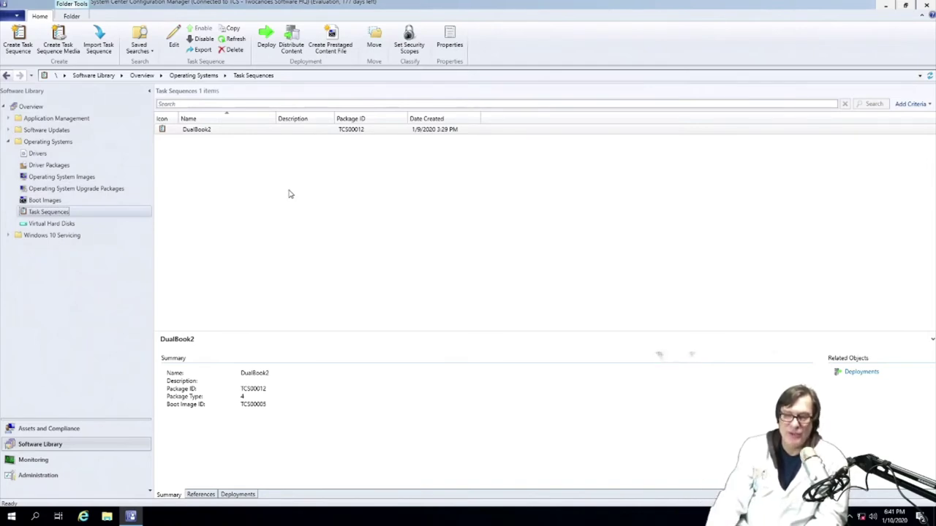
Step: Create an install-existing-image task sequence named 'Deploy Boot Camp' using Boot image (x64)
right_click(307, 167)
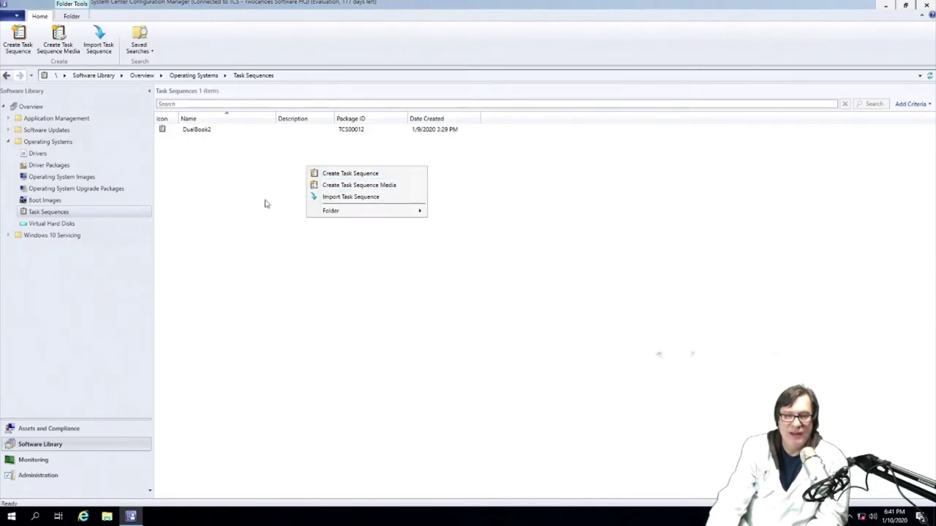
left_click(336, 176)
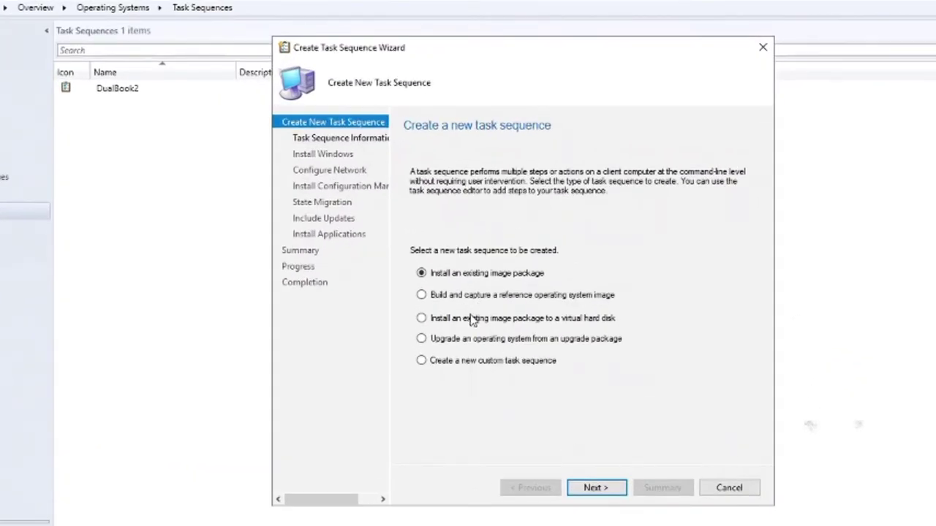
left_click(595, 487)
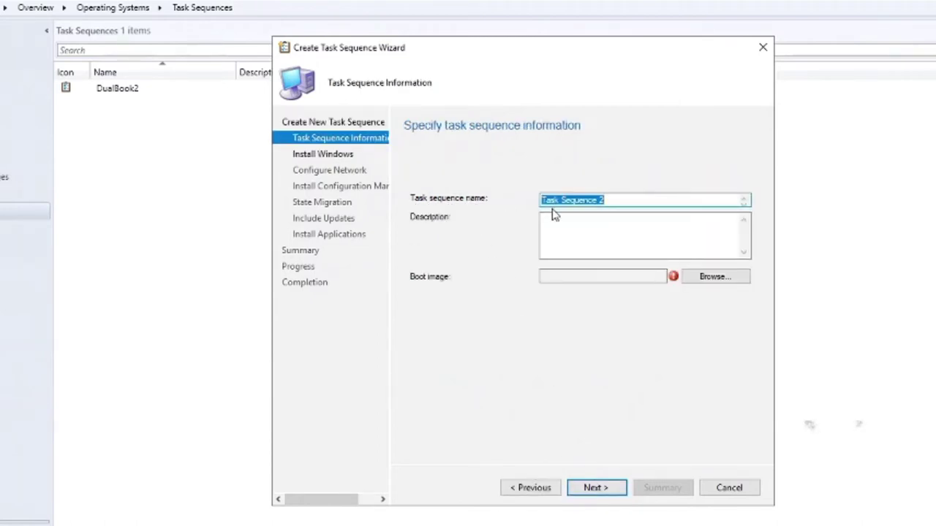
type("Deploy ")
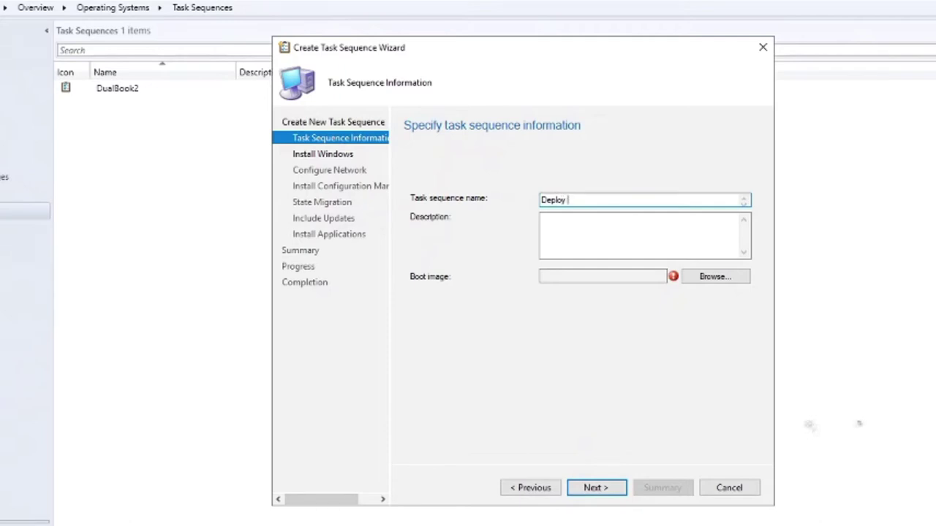
type("Boot Camp")
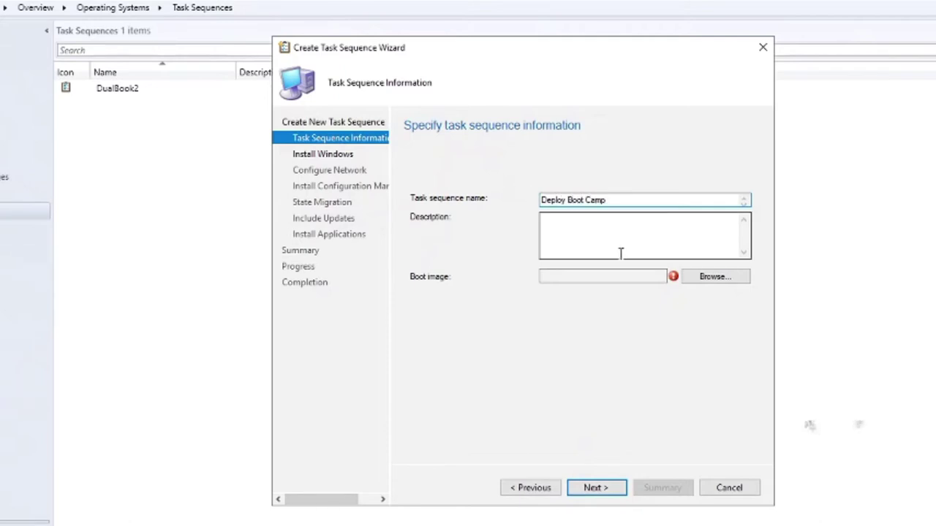
left_click(714, 278)
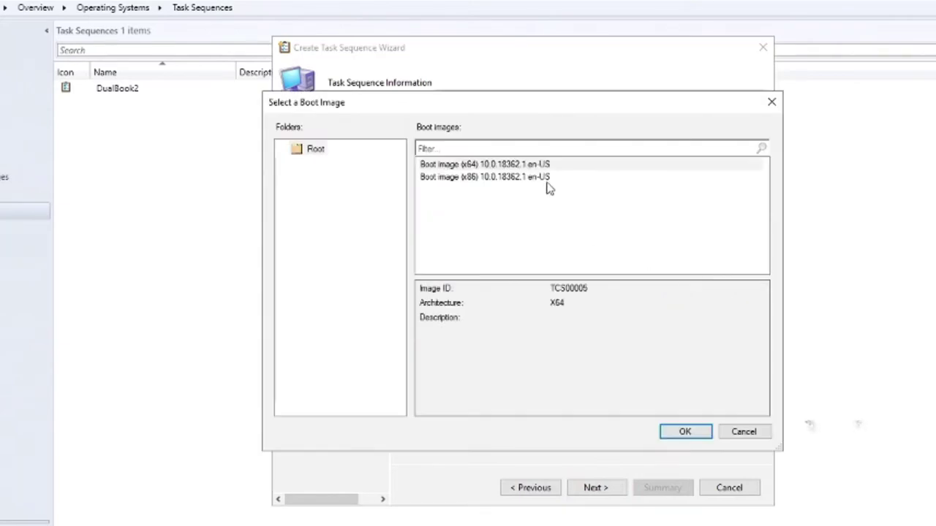
double_click(543, 170)
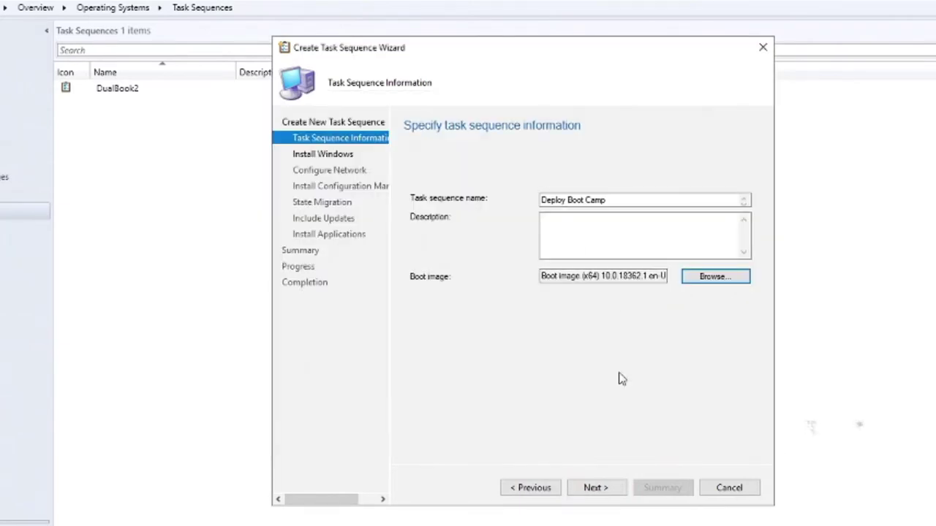
Step: Use the Windows 10 Pro 1909 image package with image index 6 (Windows 10 Pro)
left_click(592, 493)
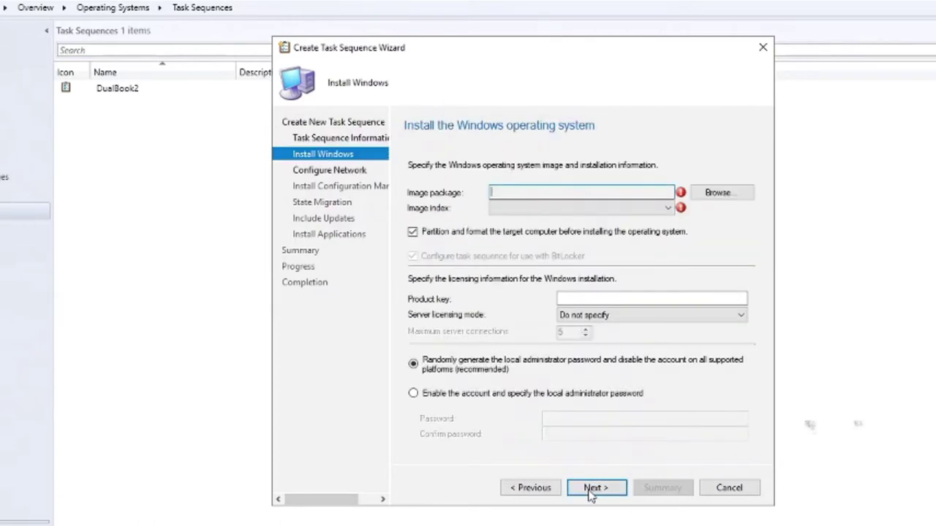
left_click(718, 192)
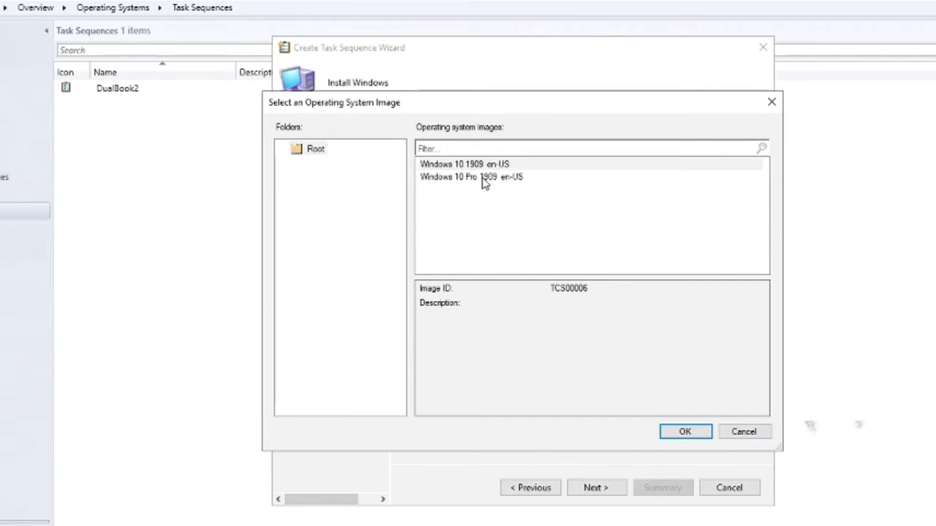
left_click(482, 181)
double_click(483, 181)
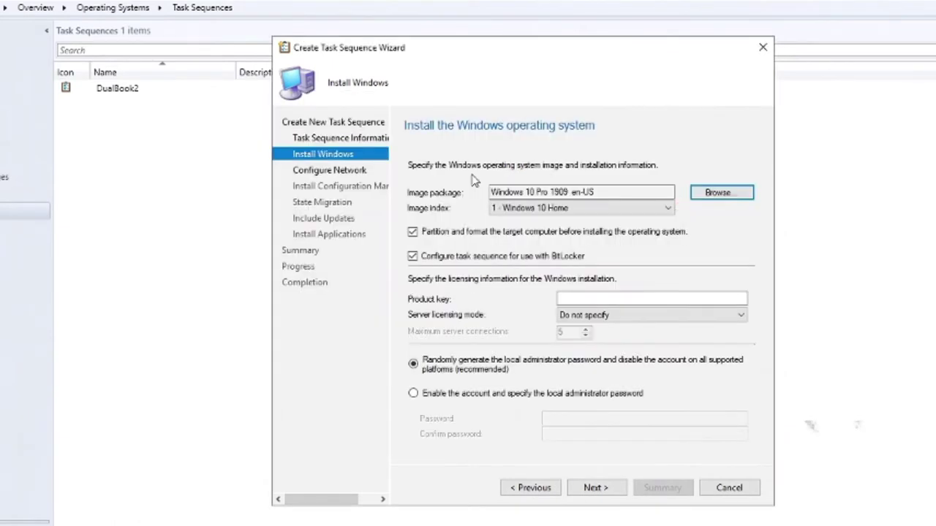
left_click(531, 210)
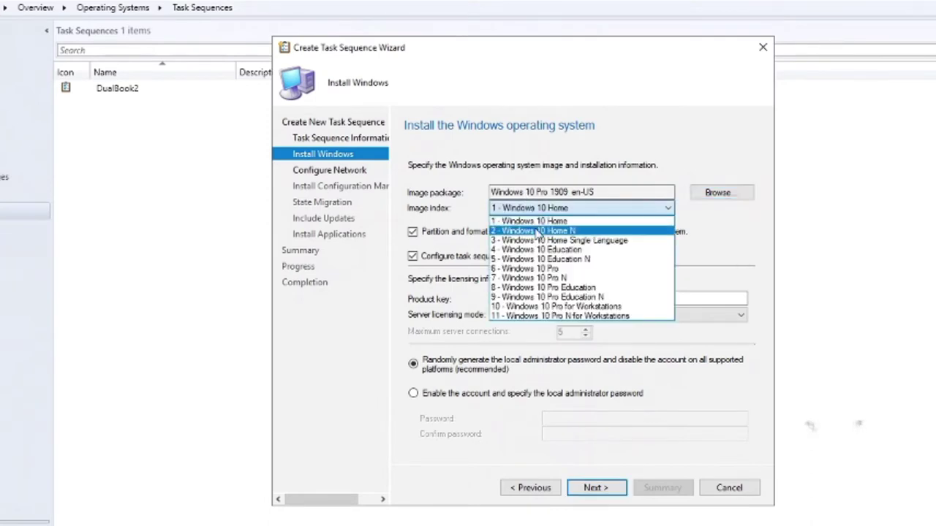
left_click(538, 269)
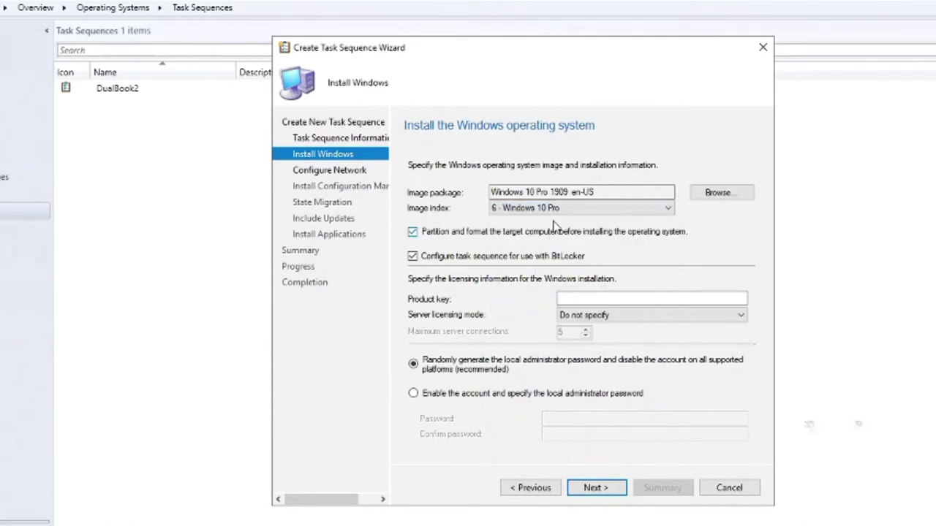
Step: Disable disk partitioning and BitLocker, and enable the local administrator with a confirmed password
left_click(489, 232)
left_click(462, 257)
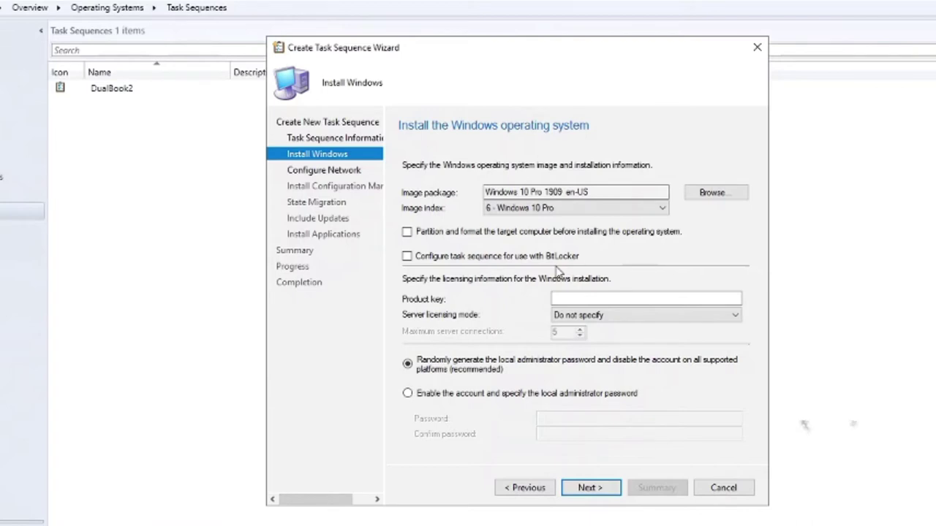
left_click(485, 399)
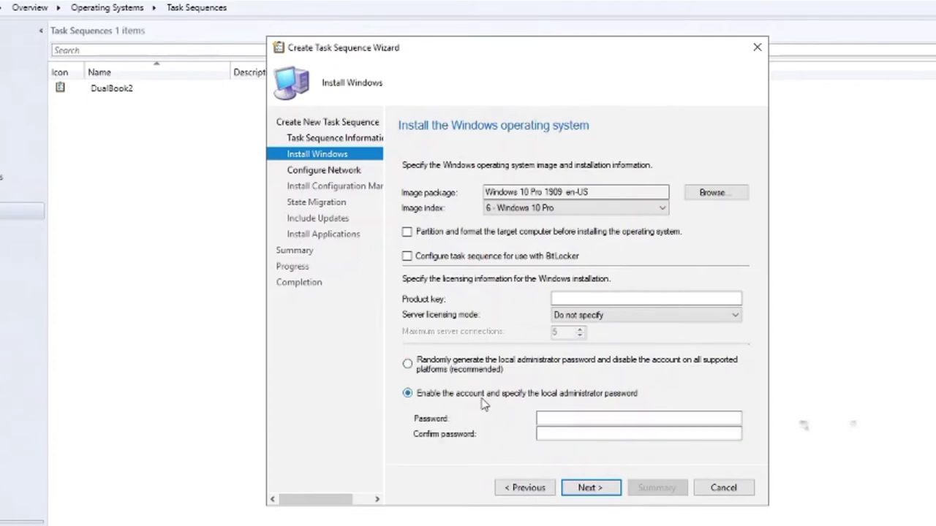
left_click(593, 419)
left_click(580, 420)
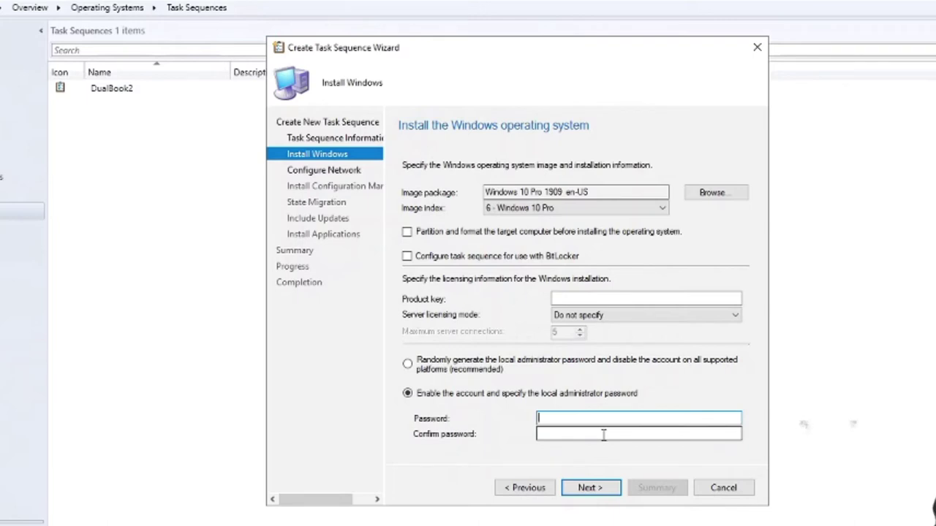
type("P@ssw0rd123")
key("Tab")
type("P@")
key("BackSpace")
key("BackSpace")
type("P@ssw0rd123")
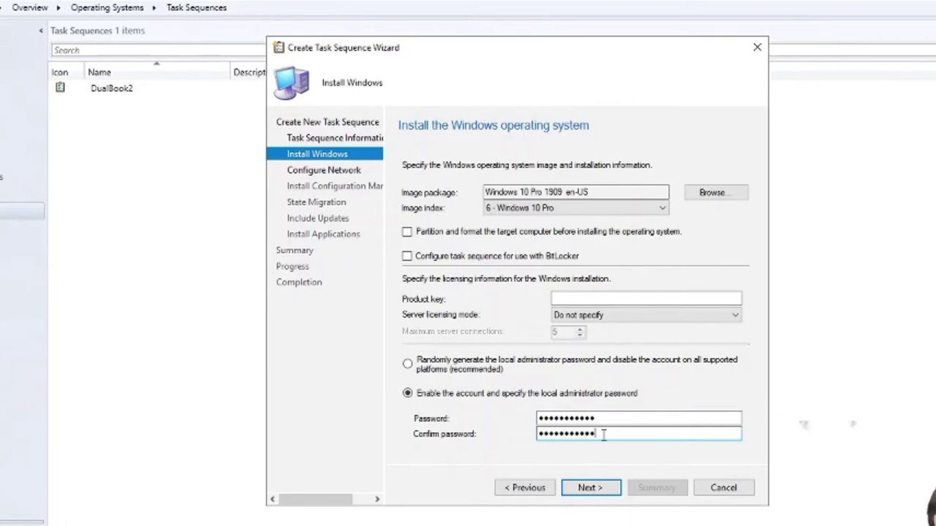
Step: Join the computer to the lab.local domain in the twocanoes OU
left_click(589, 487)
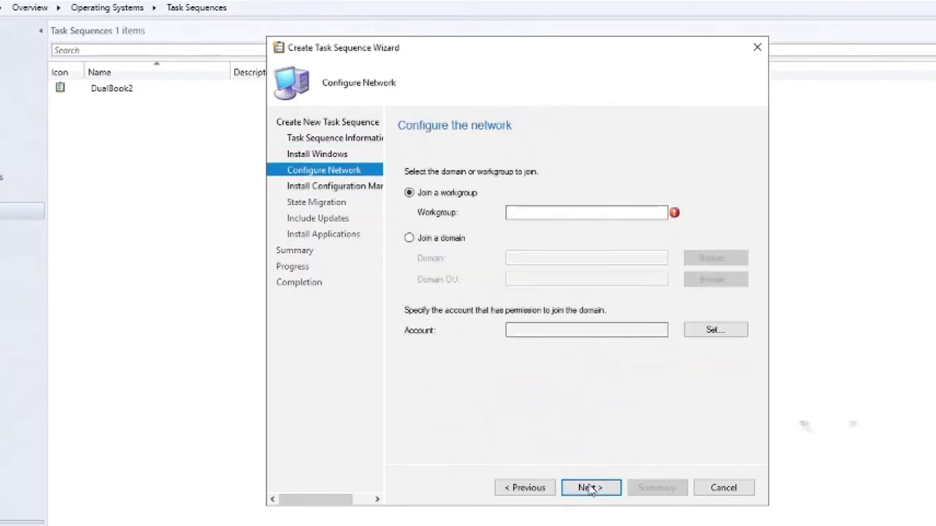
left_click(445, 243)
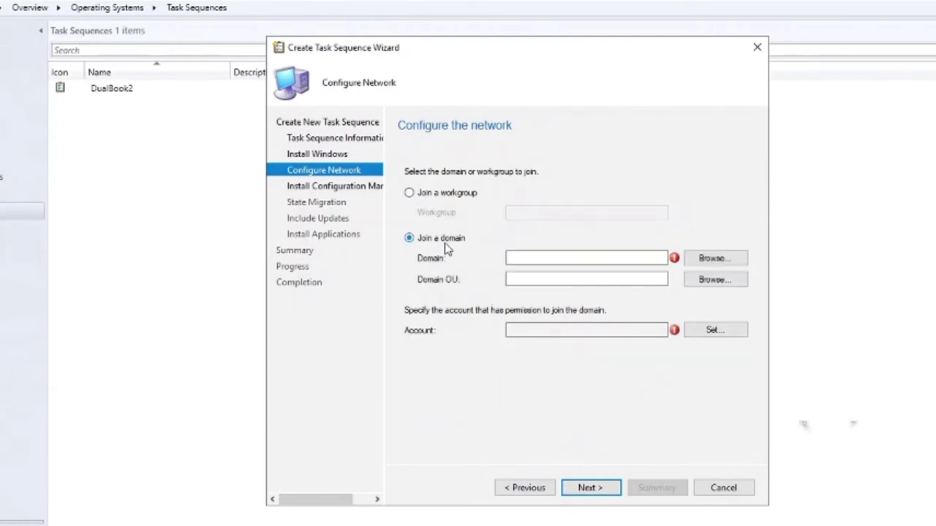
left_click(705, 260)
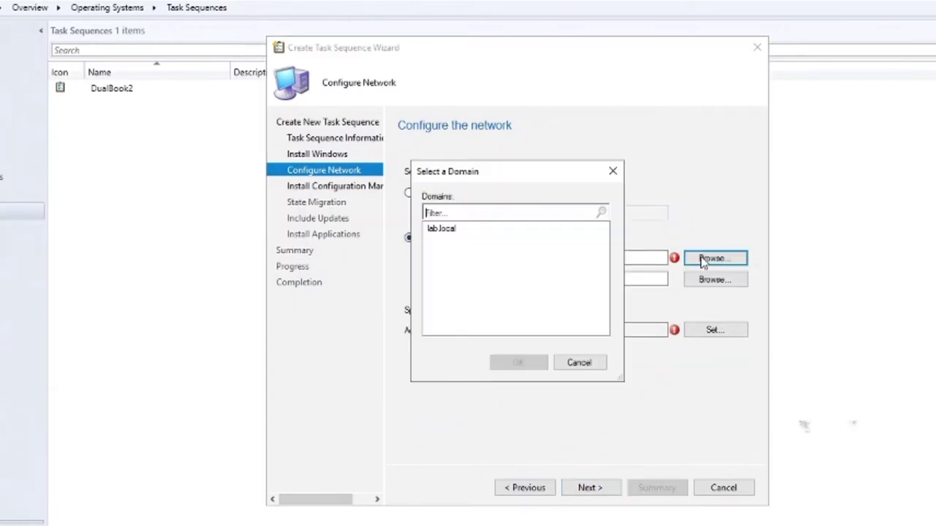
double_click(462, 231)
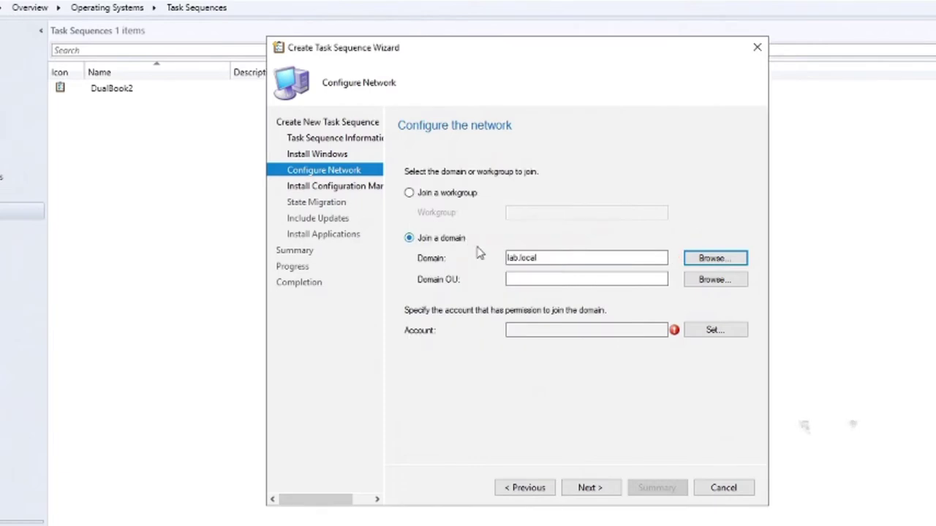
left_click(731, 283)
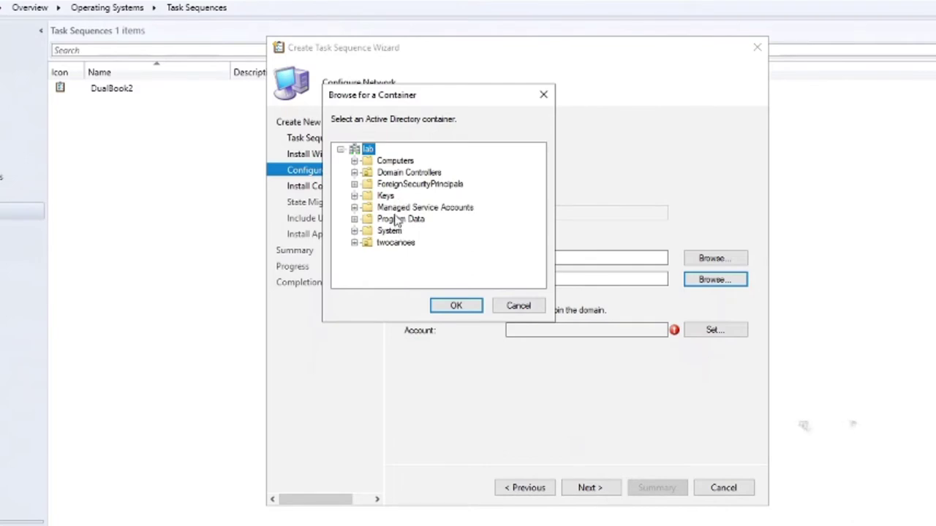
left_click(395, 242)
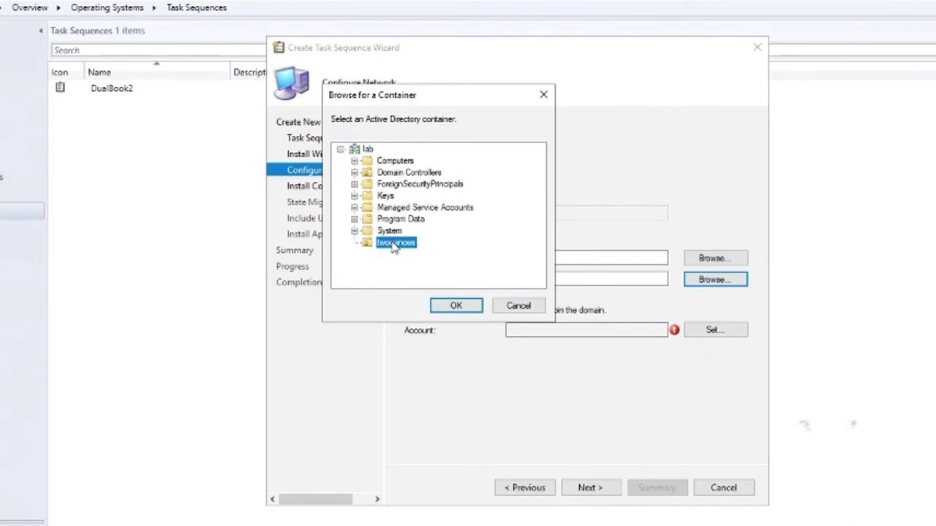
left_click(456, 305)
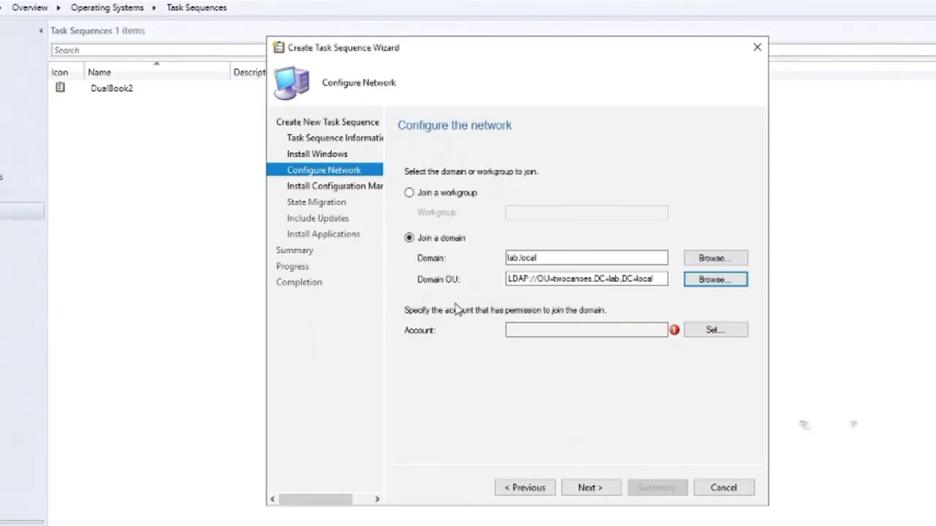
Step: Pick LAB\Administrator from the directory as the domain join account
left_click(703, 331)
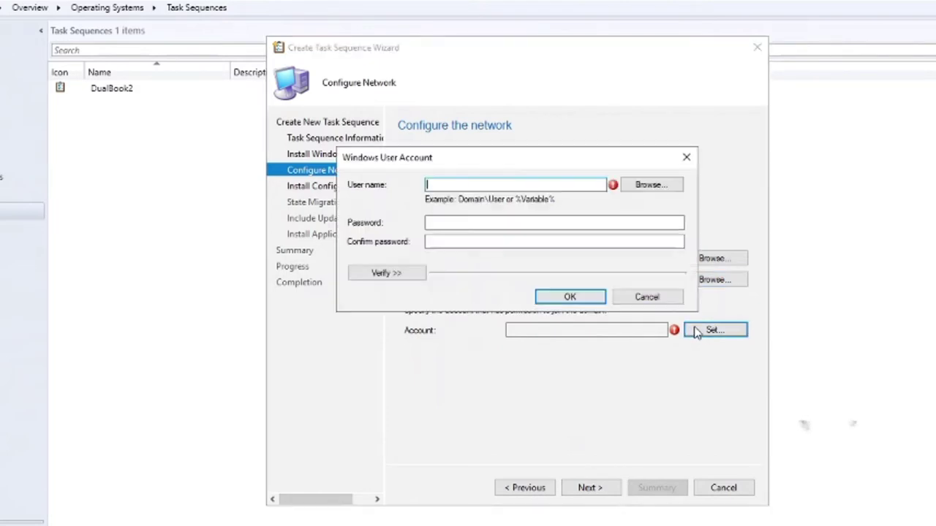
left_click(643, 188)
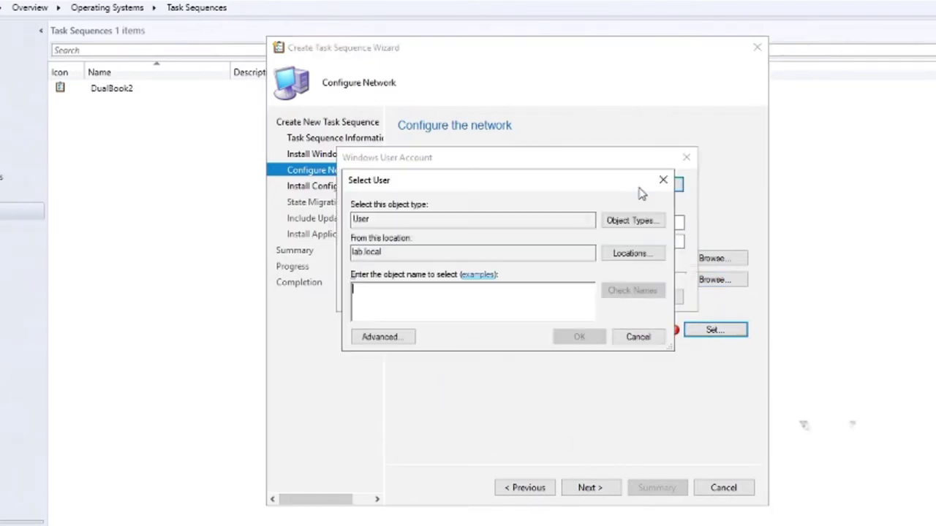
left_click(381, 336)
left_click(685, 340)
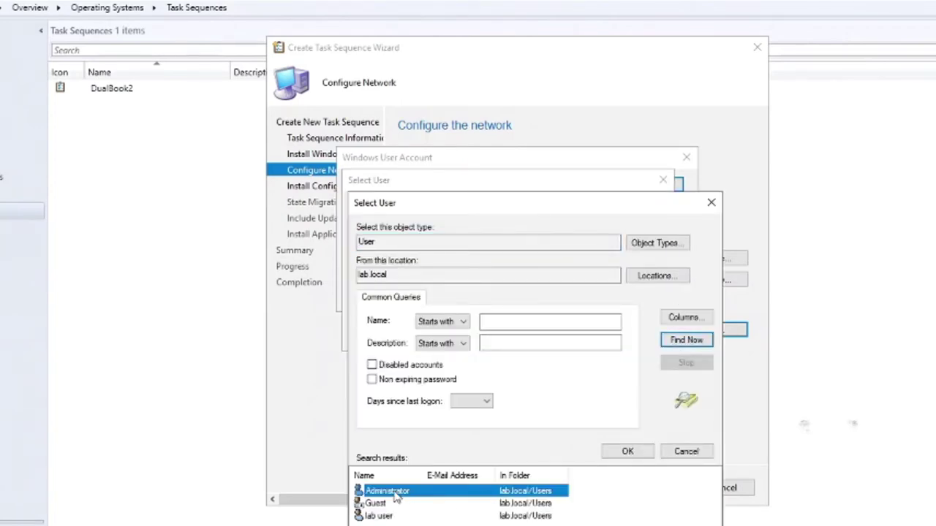
double_click(387, 491)
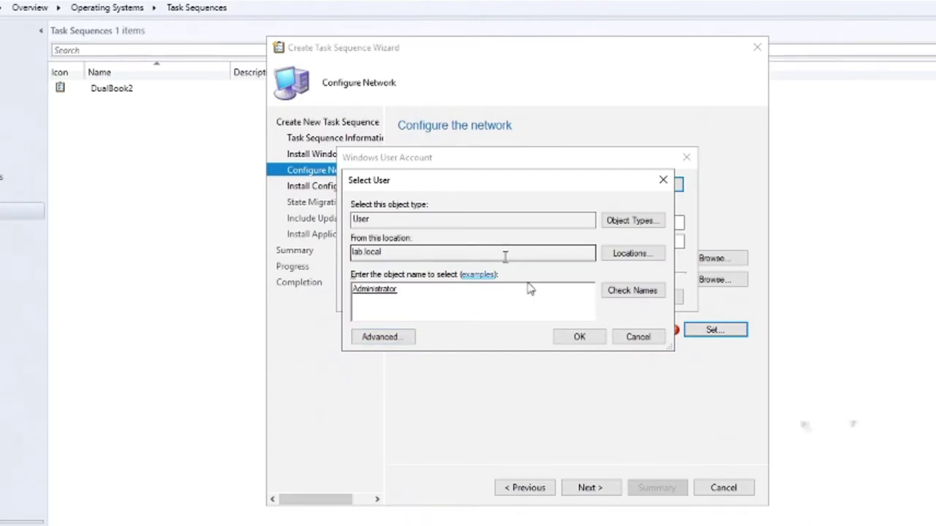
left_click(573, 337)
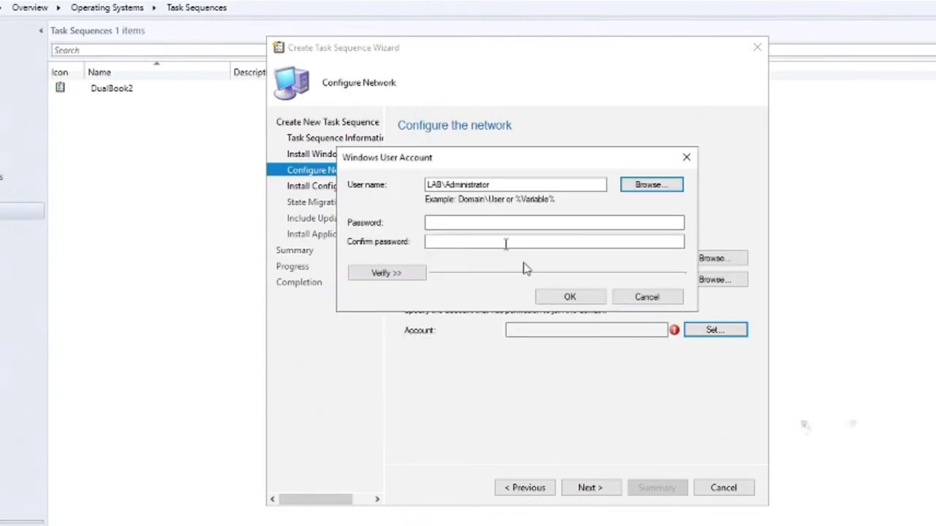
Step: Enter the join account's password, verify its connection to the OU, and accept it
left_click(491, 222)
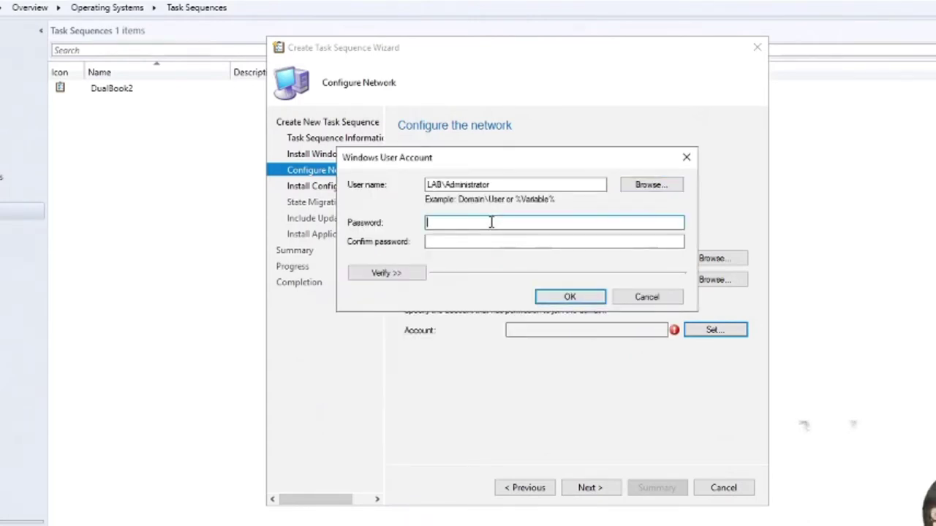
type("••••••••••••")
key("Tab")
type("••••••••••••")
key("Return")
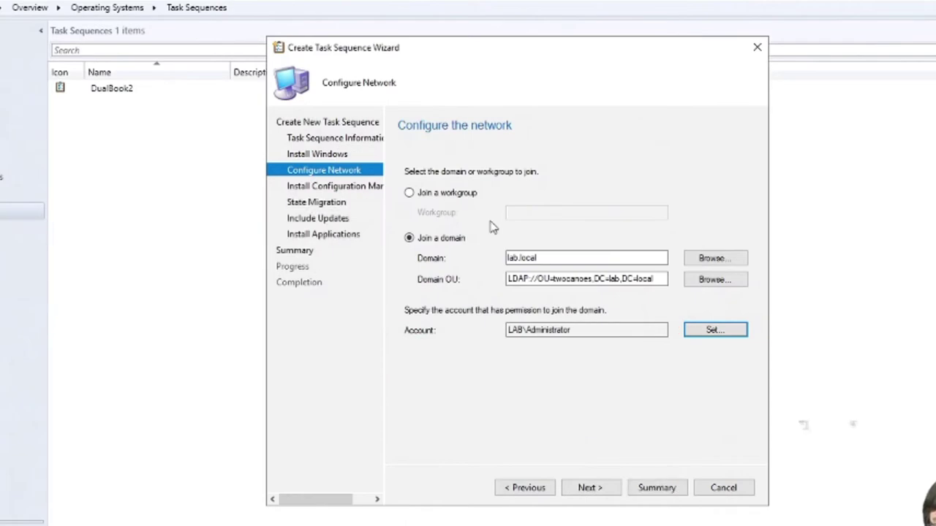
left_click(715, 330)
left_click(447, 351)
left_click(572, 334)
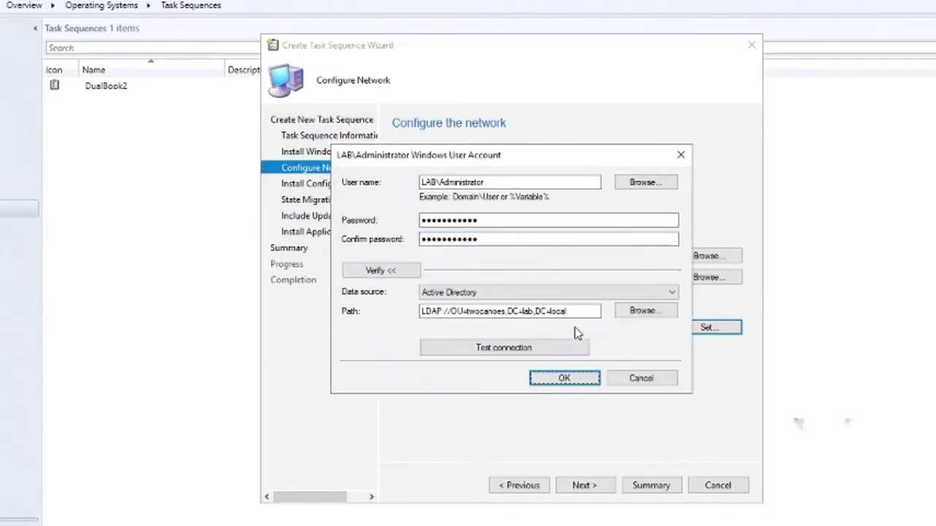
left_click(563, 379)
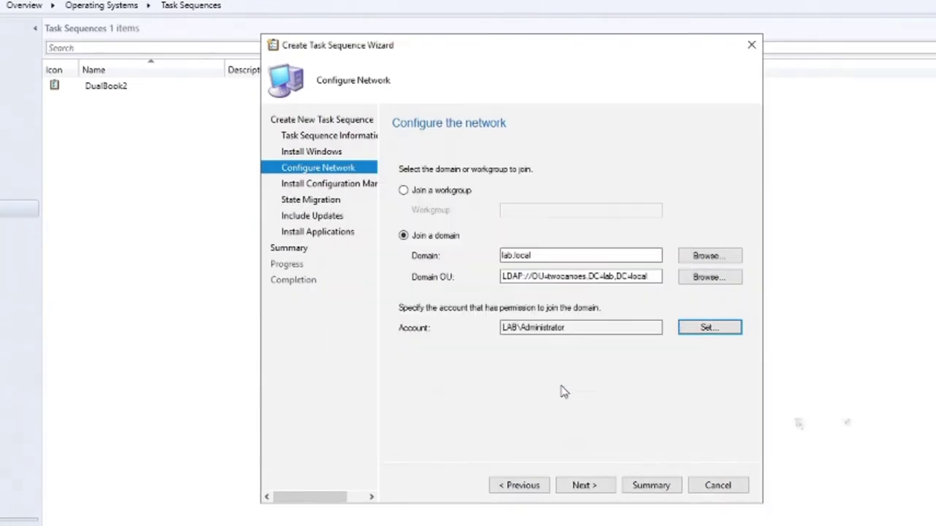
Step: Keep the default client package and turn off capturing user, network and Windows settings
left_click(594, 486)
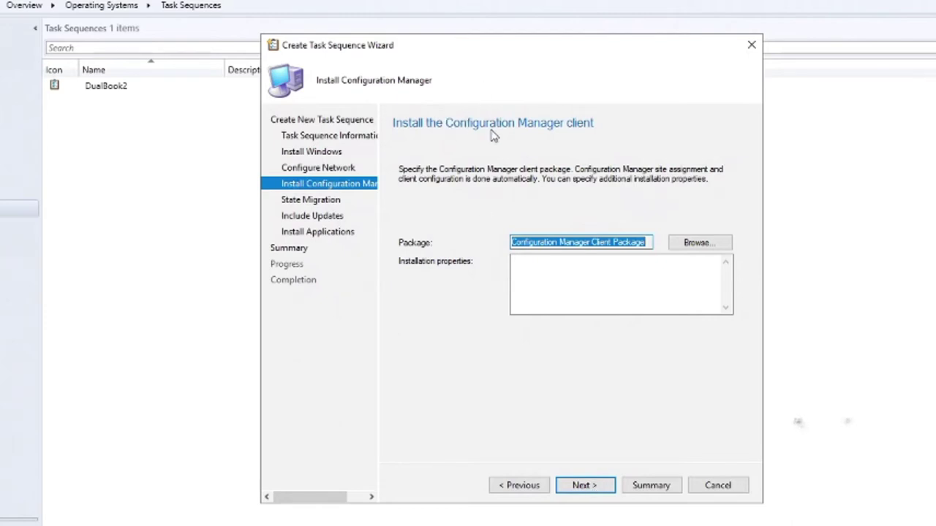
left_click(591, 482)
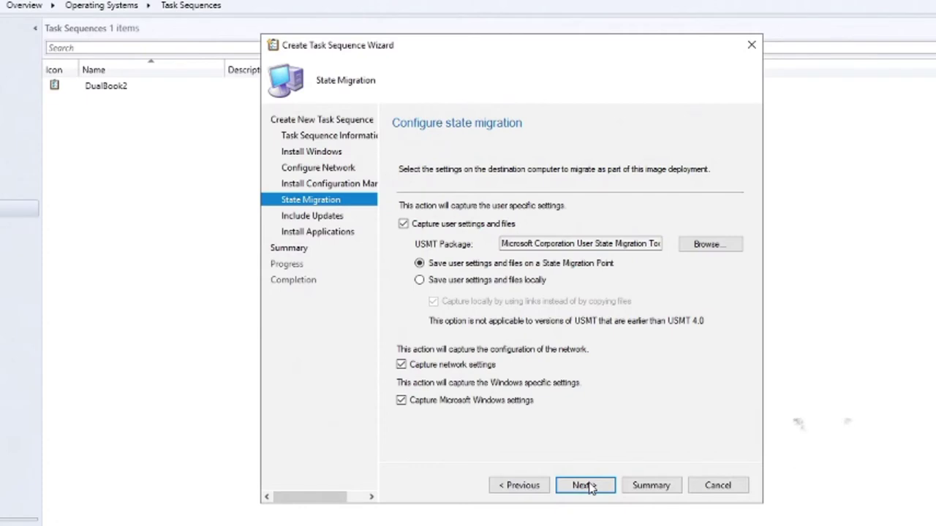
left_click(463, 225)
left_click(448, 366)
left_click(447, 401)
Step: Skip software updates and applications, create the task sequence, and close the wizard
left_click(581, 485)
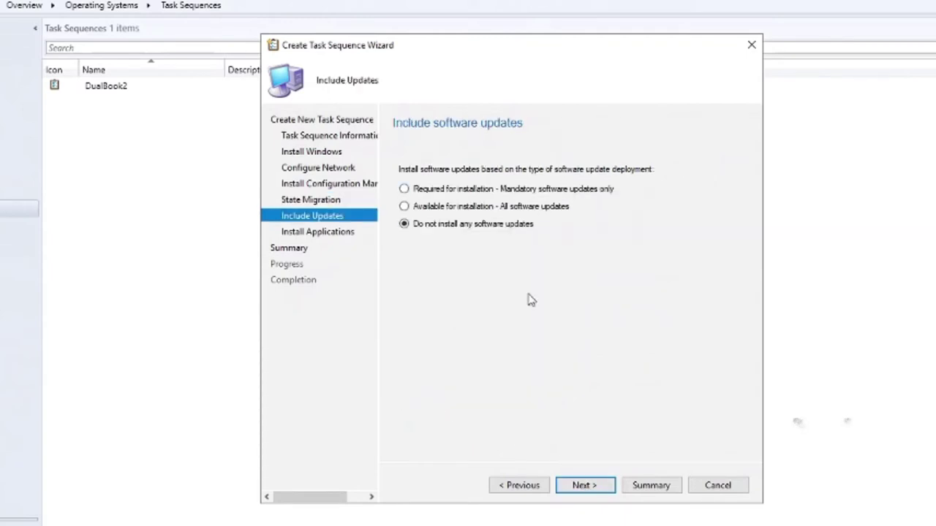
left_click(582, 485)
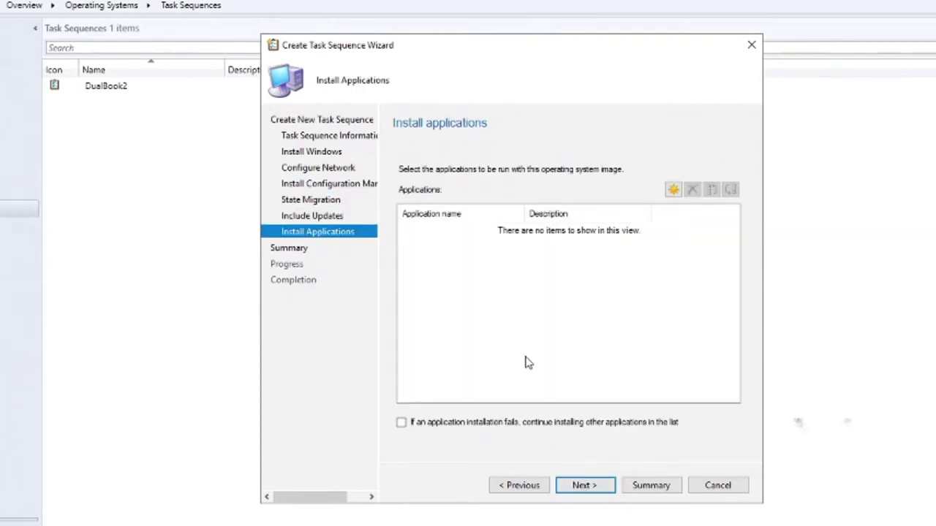
left_click(589, 486)
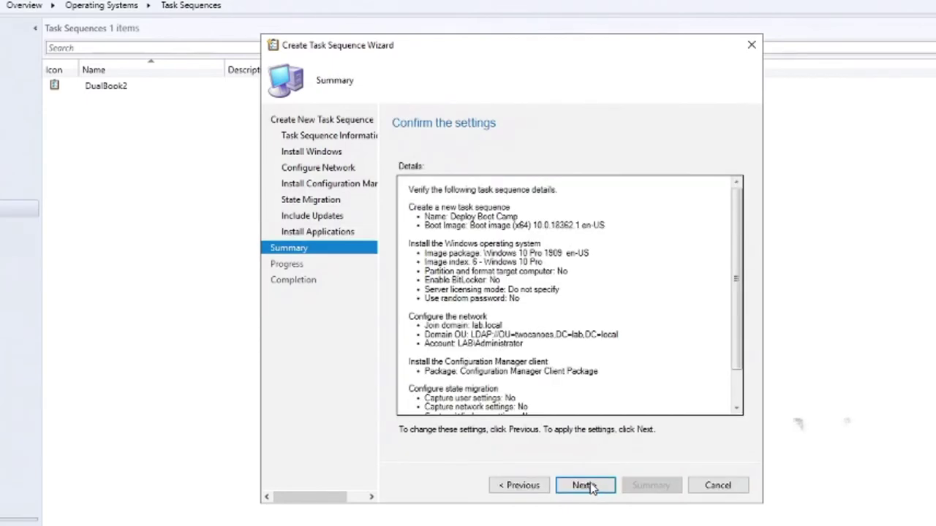
left_click(584, 485)
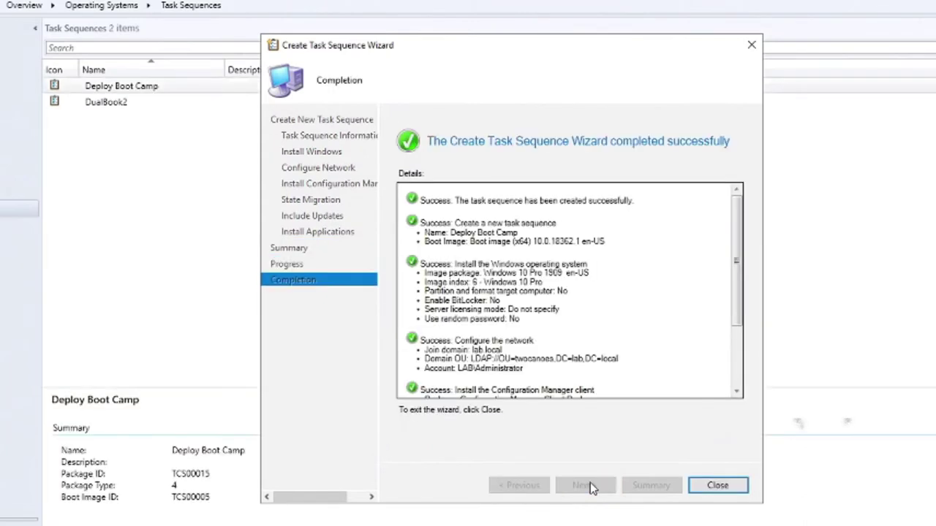
left_click(716, 486)
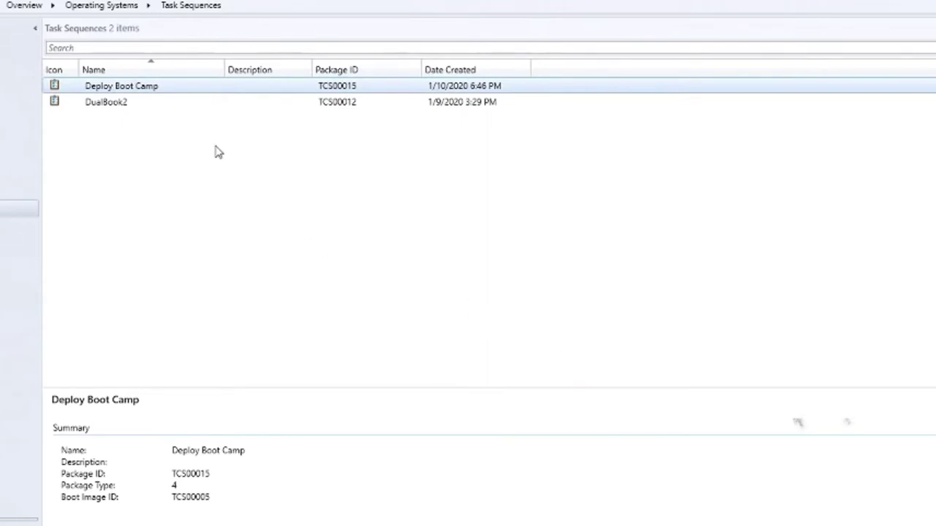
Step: Distribute Deploy Boot Camp's content and its three dependencies to the LAB-DC.LAB.LOCAL distribution point
right_click(179, 91)
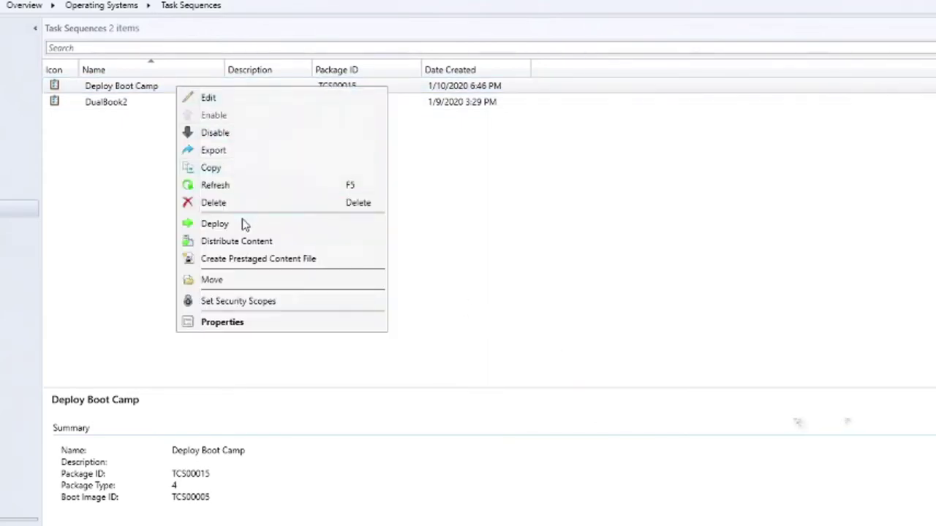
left_click(262, 244)
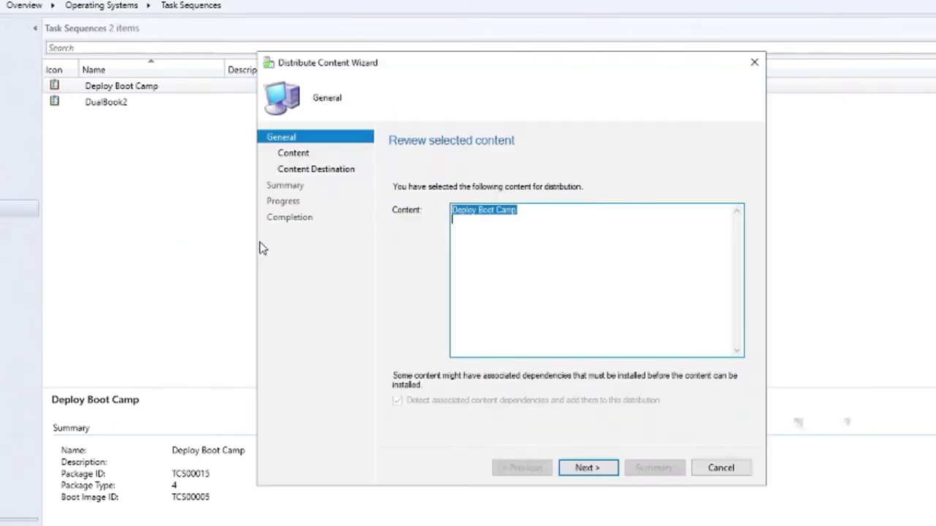
left_click(585, 469)
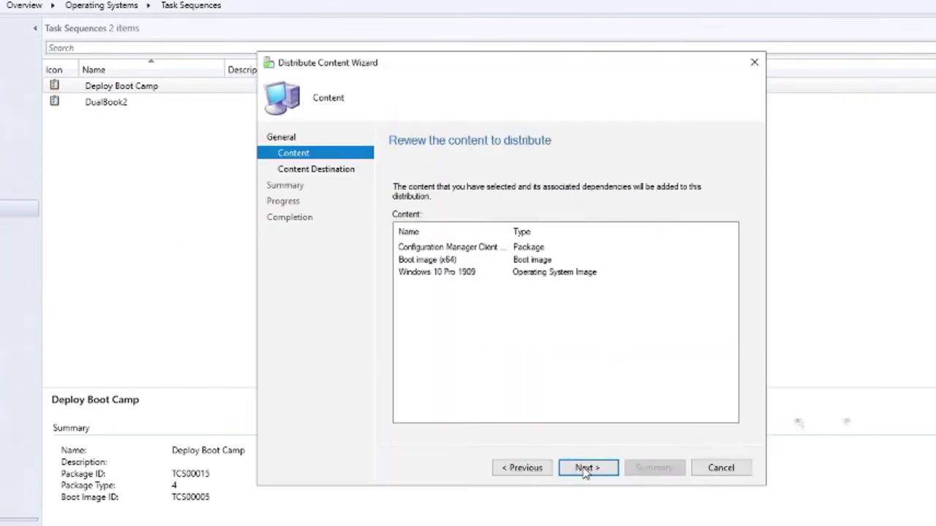
left_click(585, 468)
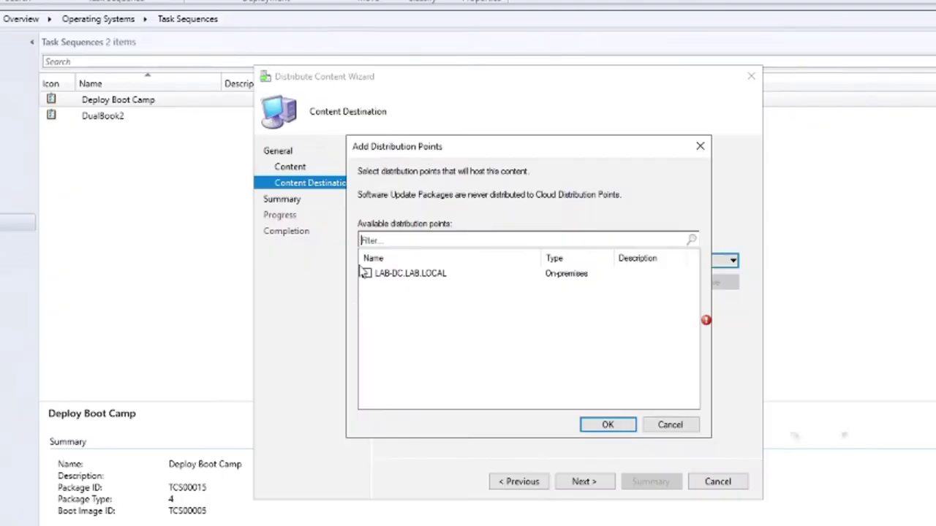
left_click(367, 274)
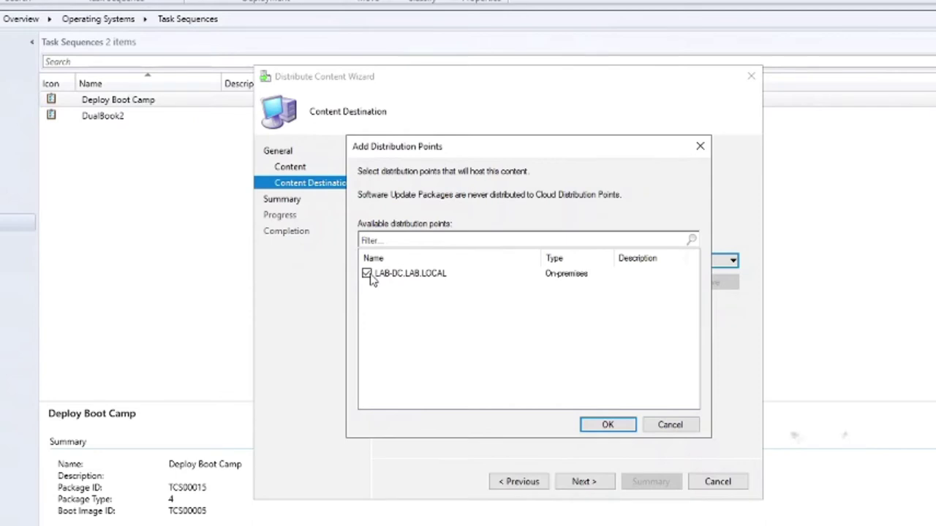
left_click(606, 424)
left_click(584, 482)
left_click(582, 482)
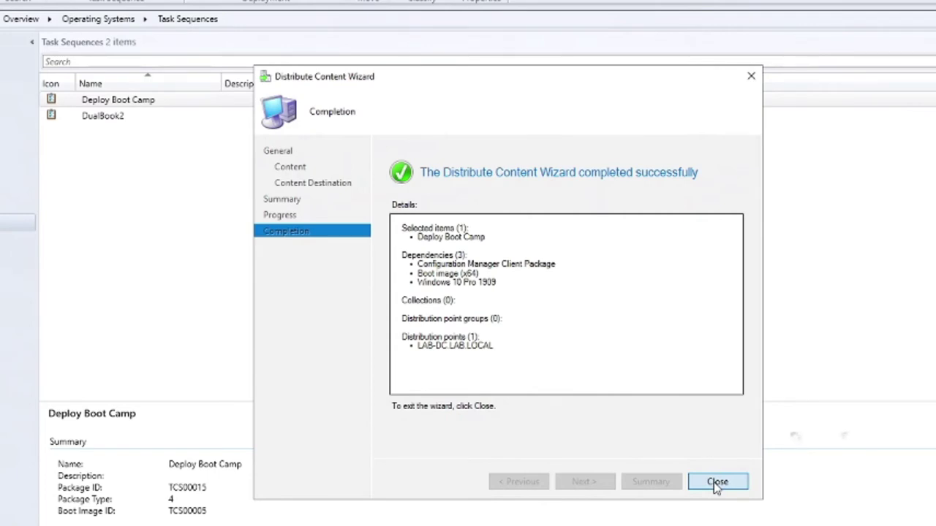
left_click(716, 482)
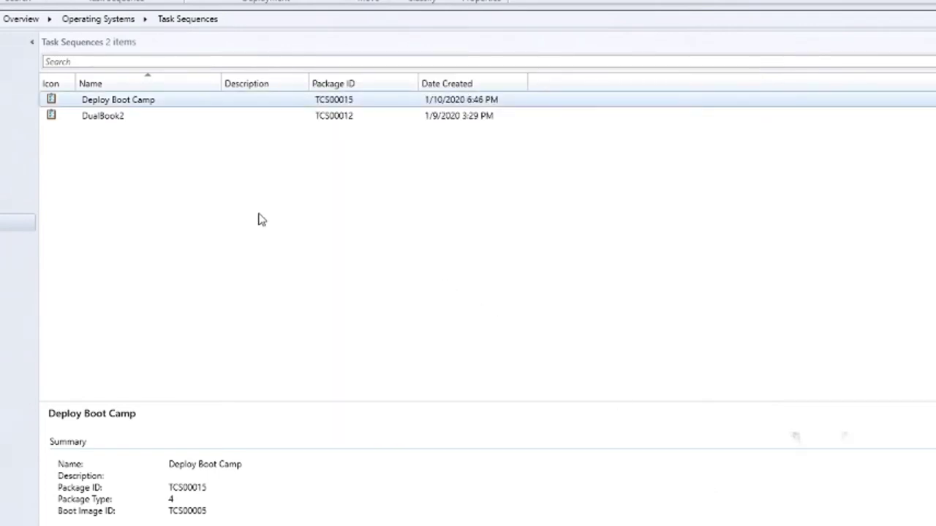
Step: Start a deployment of Deploy Boot Camp targeting the All Unknown Computers collection
right_click(154, 103)
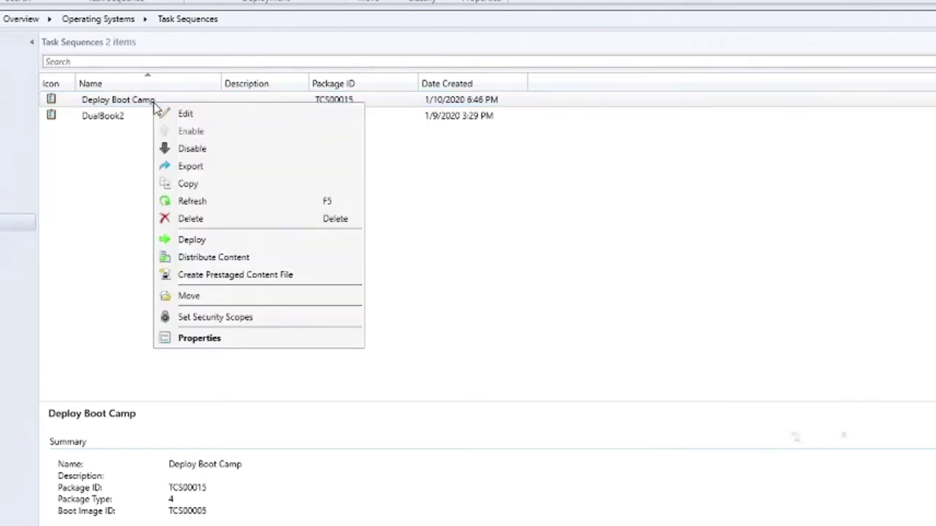
left_click(204, 245)
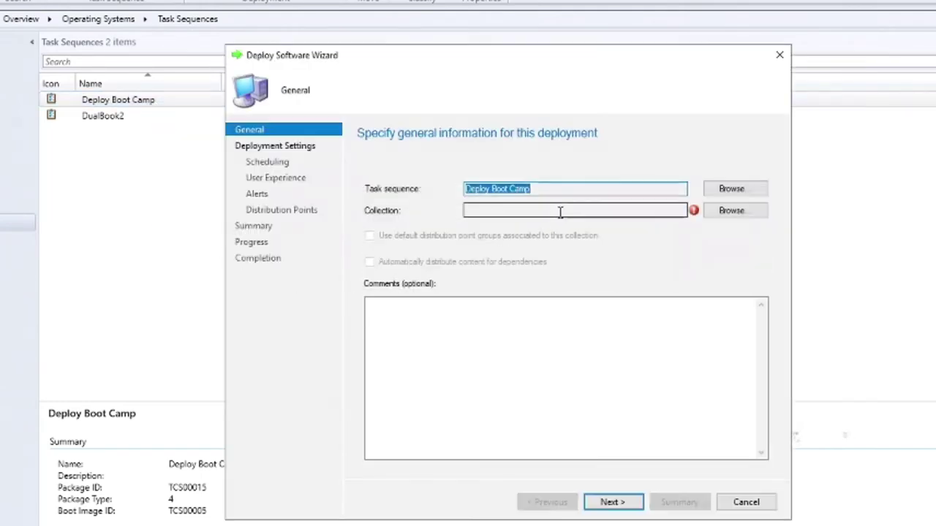
left_click(727, 210)
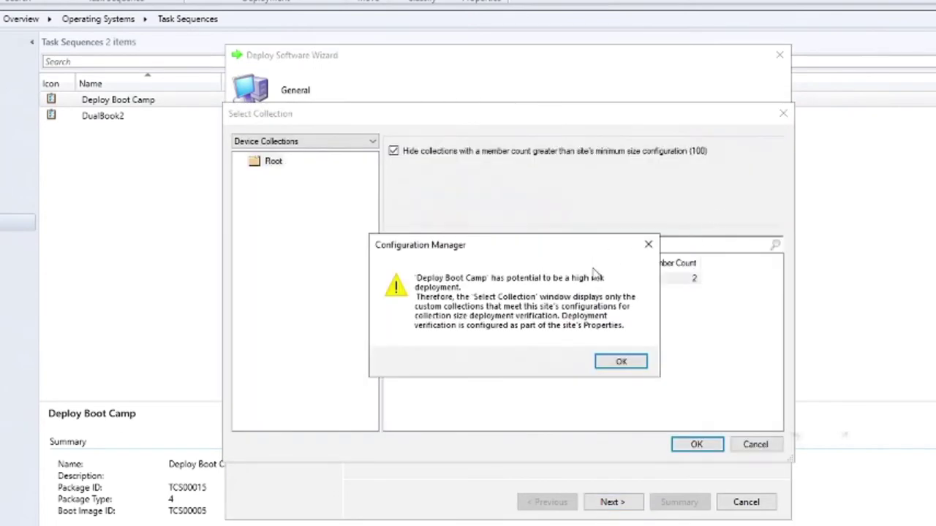
left_click(621, 363)
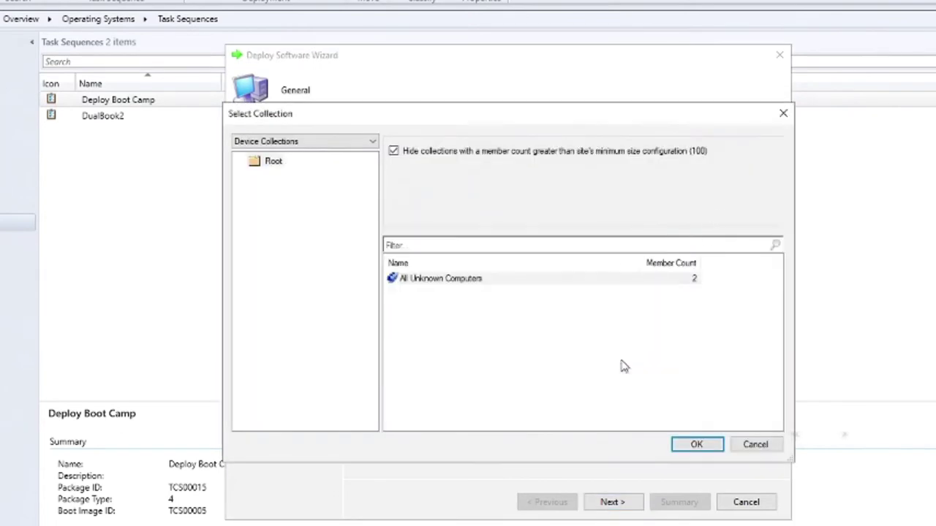
left_click(686, 442)
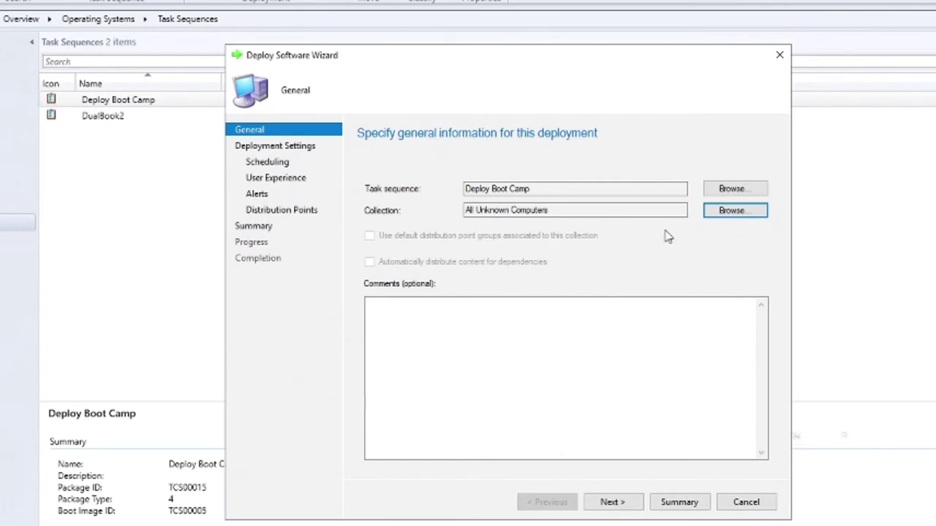
left_click(624, 508)
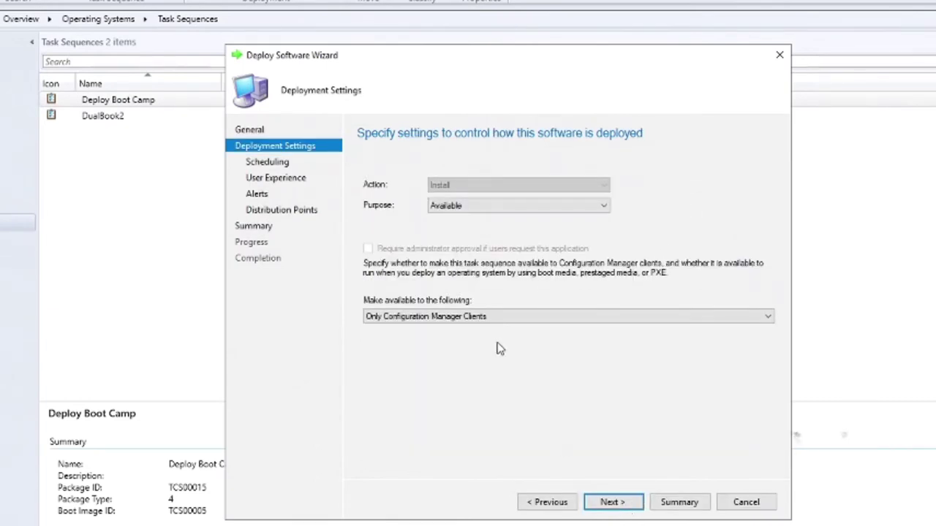
Step: Make it available to clients, media and PXE, keep other defaults, and create the deployment
left_click(494, 319)
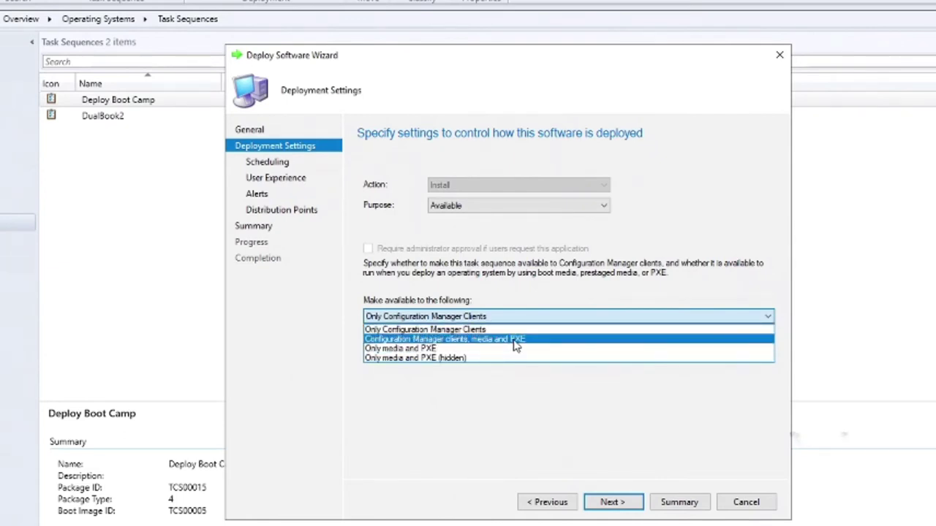
left_click(515, 340)
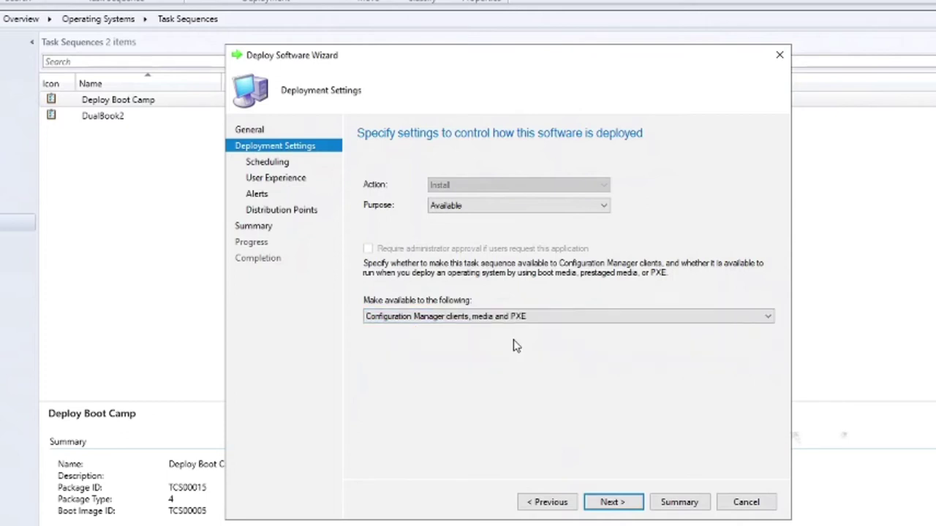
left_click(611, 502)
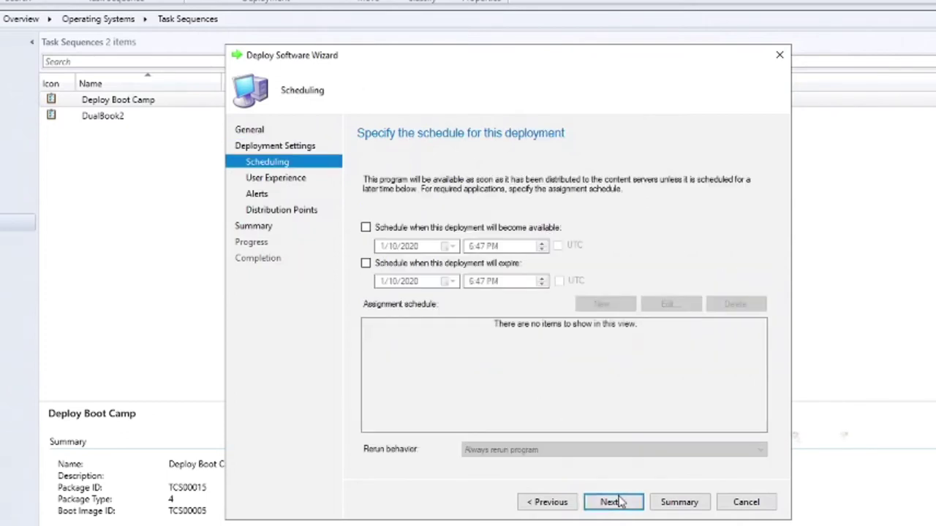
left_click(611, 502)
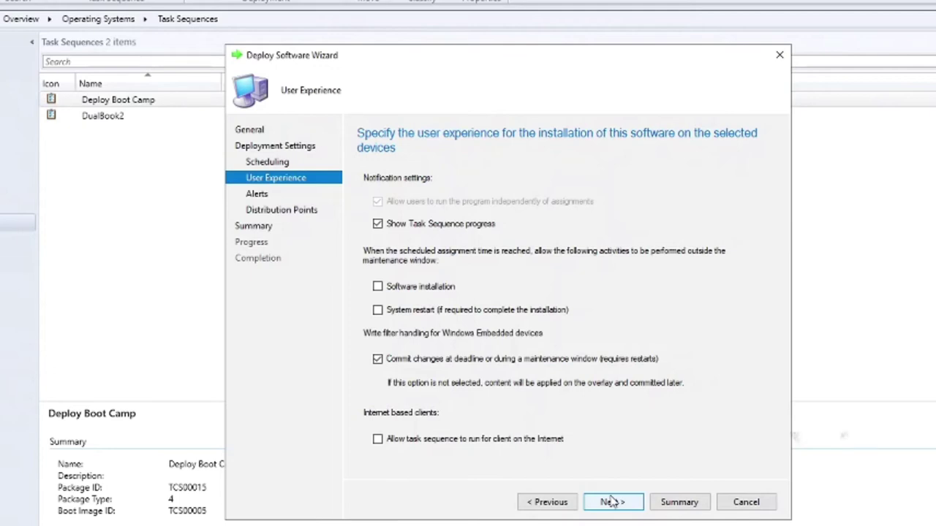
left_click(611, 503)
left_click(611, 502)
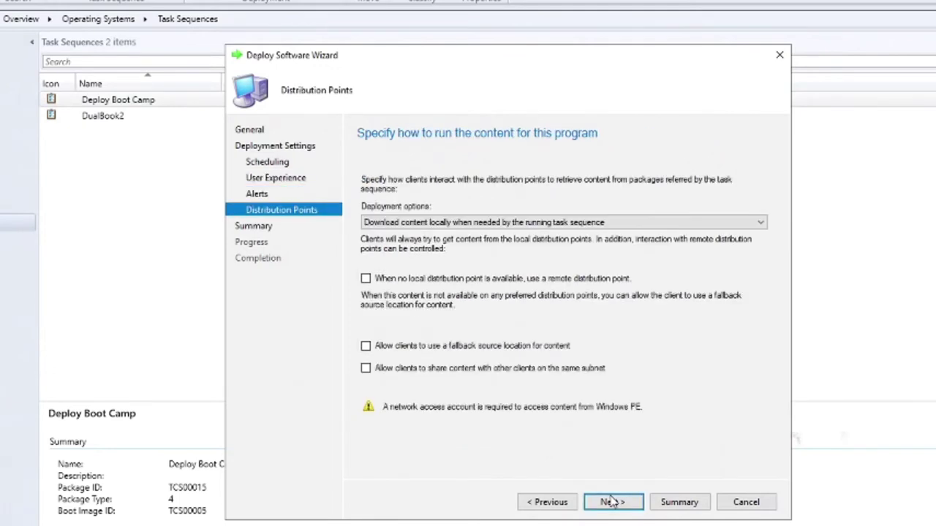
left_click(611, 502)
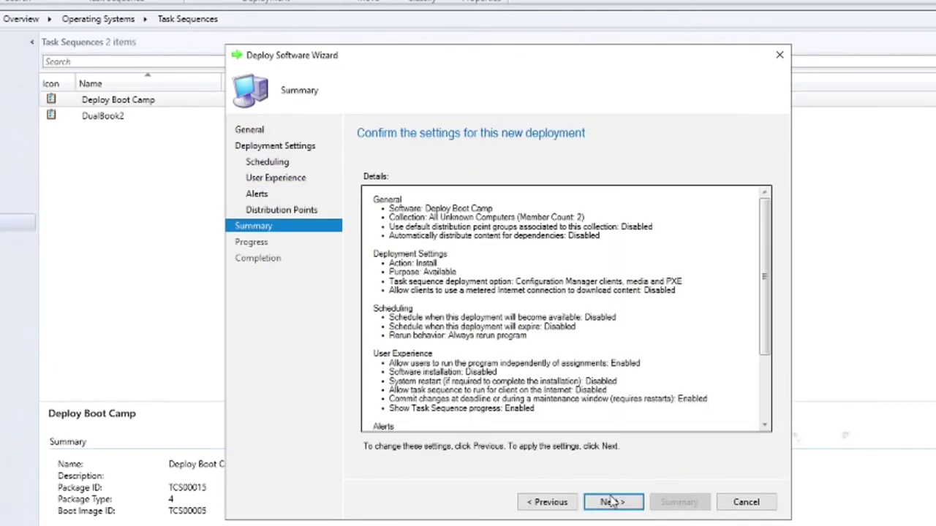
left_click(611, 502)
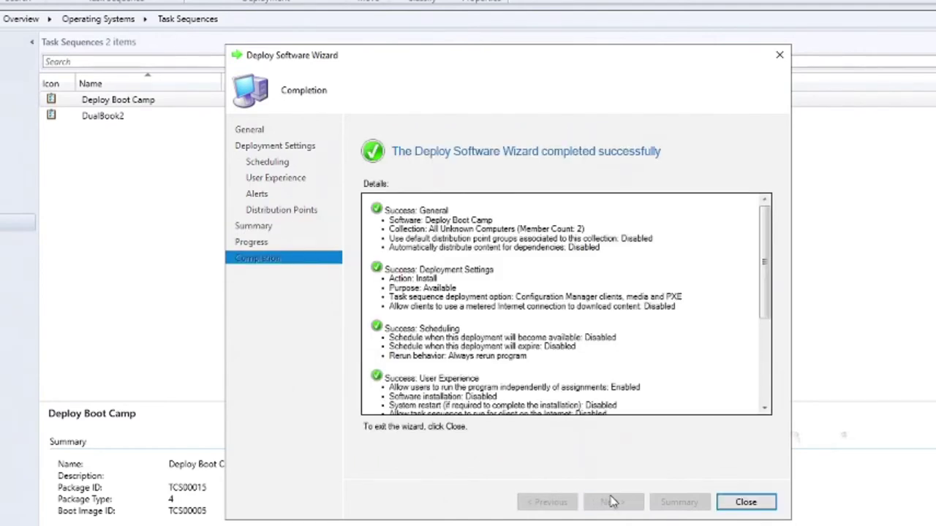
left_click(760, 503)
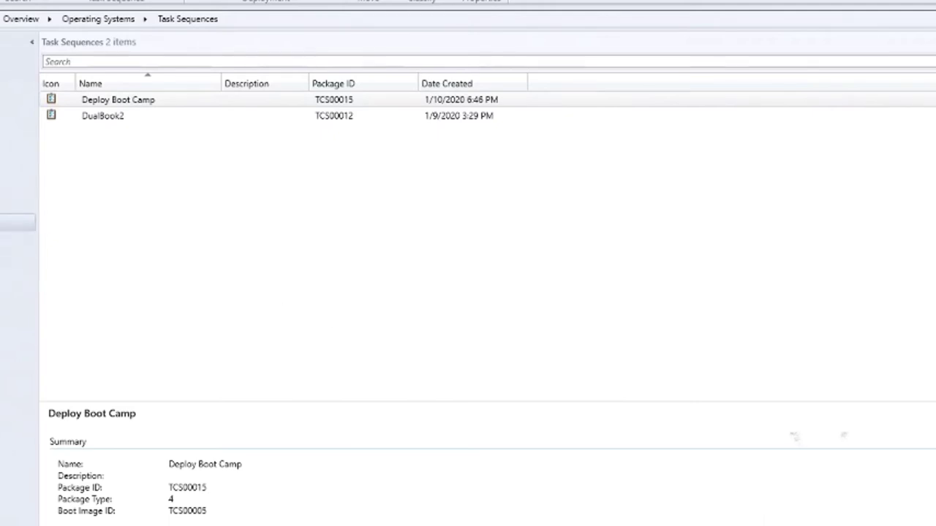
left_click(18, 102)
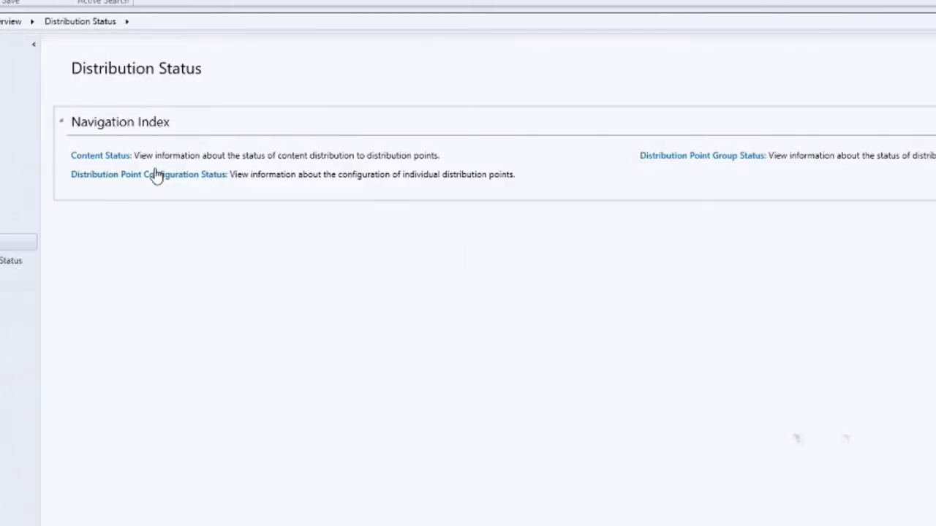
left_click(119, 156)
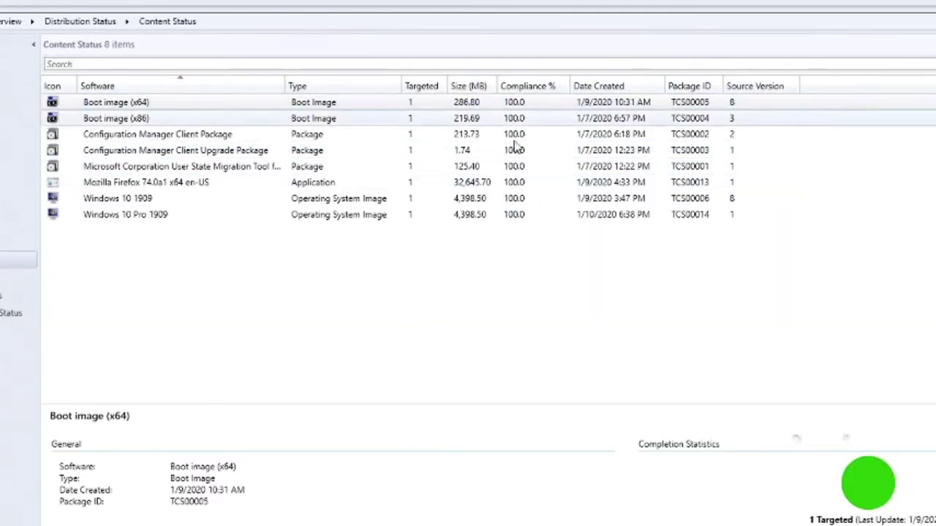
left_click(527, 238)
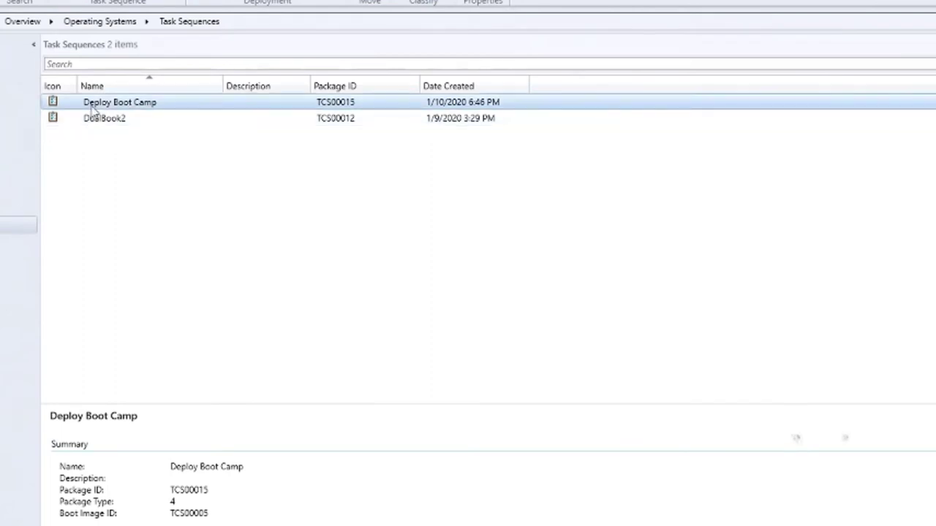
Step: Start creating task sequence media as prestaged media with dynamic media management
right_click(105, 216)
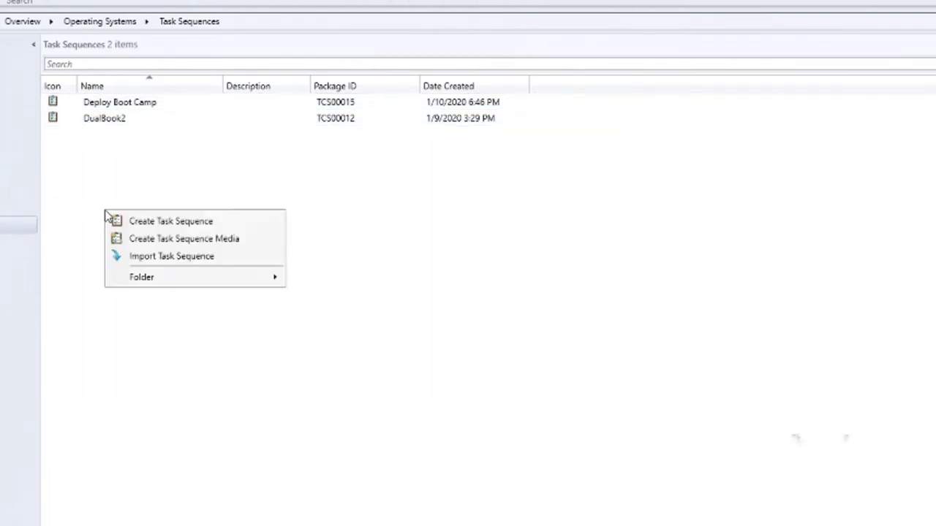
left_click(161, 240)
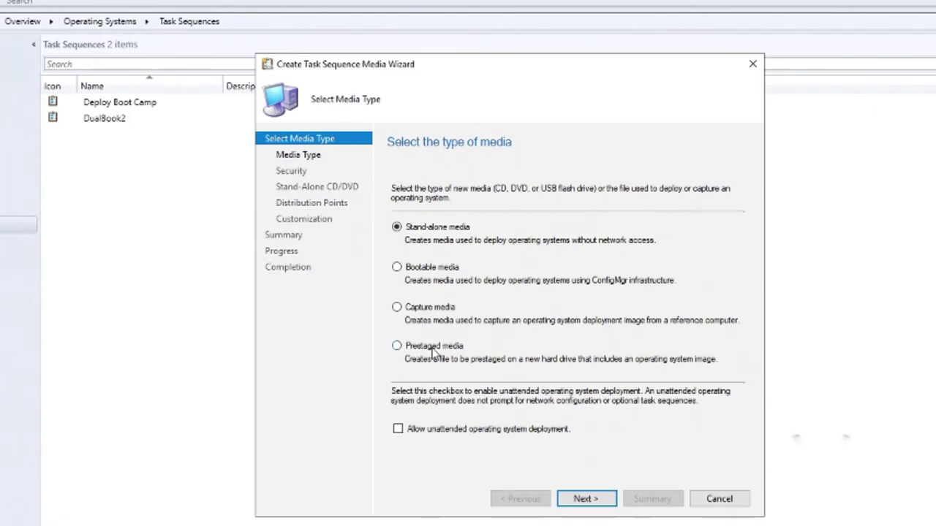
left_click(434, 351)
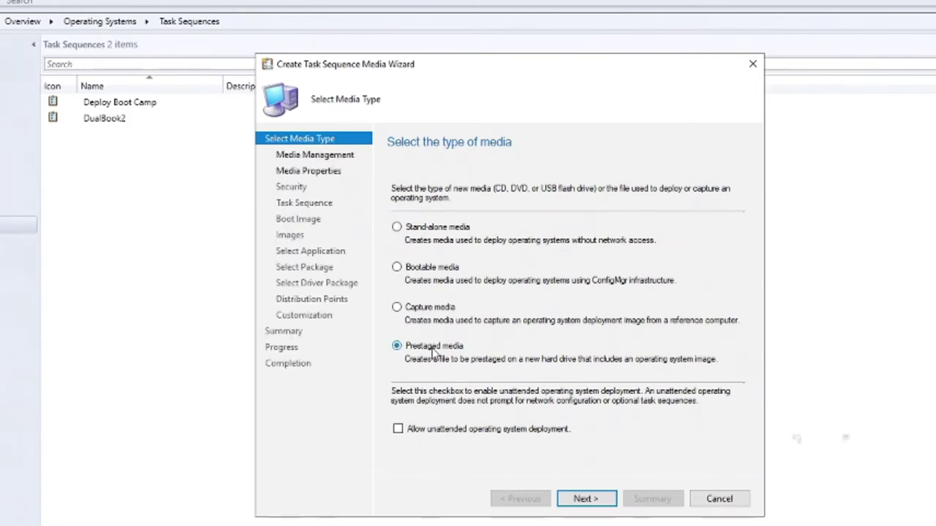
left_click(583, 500)
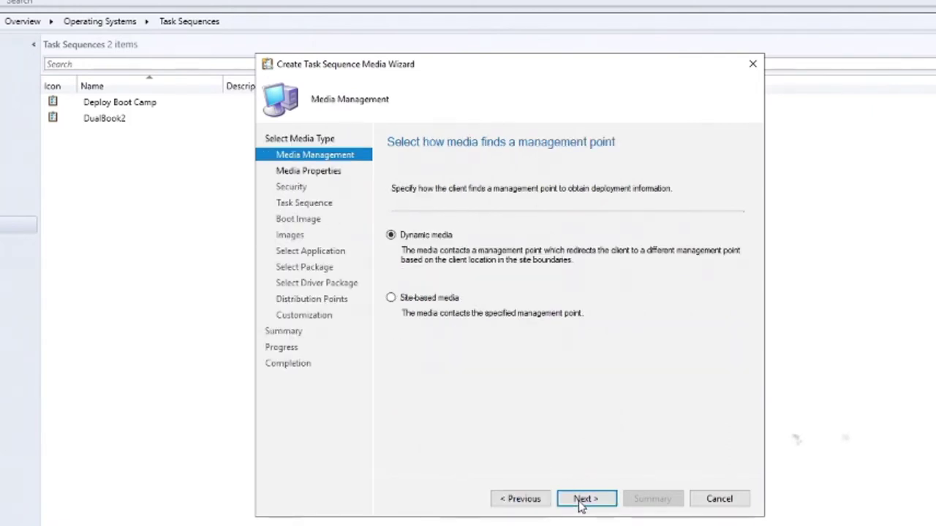
left_click(587, 498)
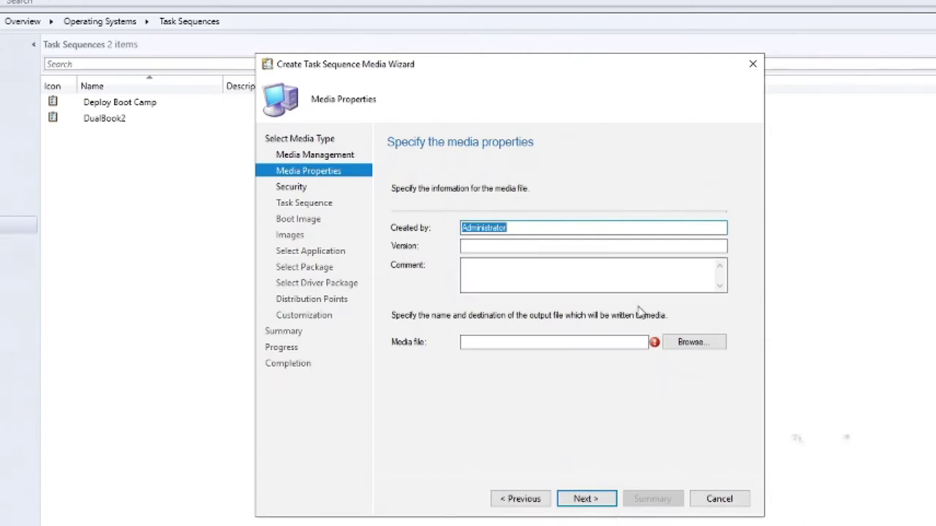
Step: Save the media file as PreStageMediaDemo in the LAB-DC images folder
left_click(690, 341)
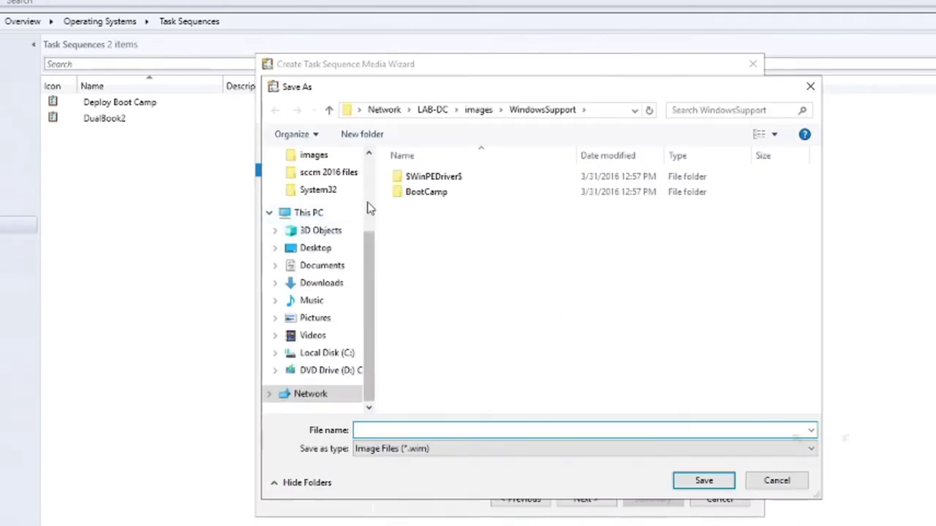
scroll(365, 212, "up", 2)
left_click(340, 257)
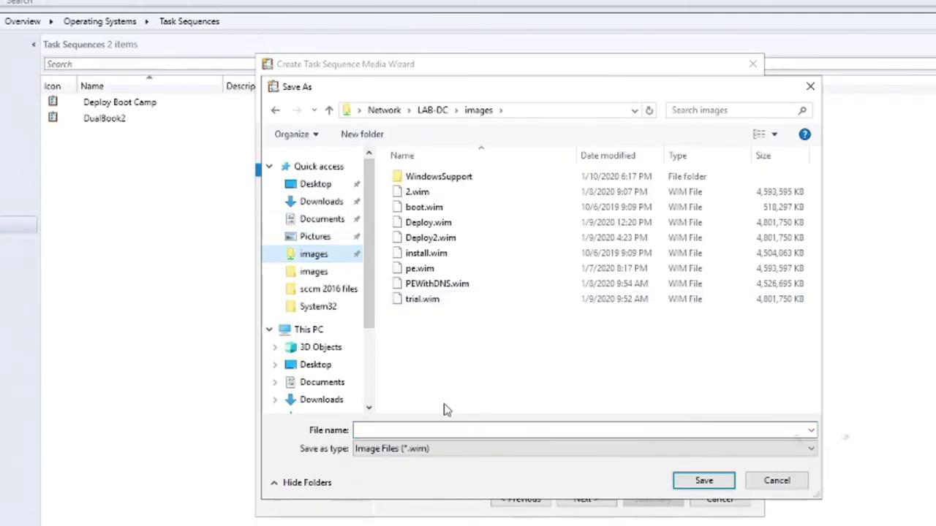
left_click(421, 430)
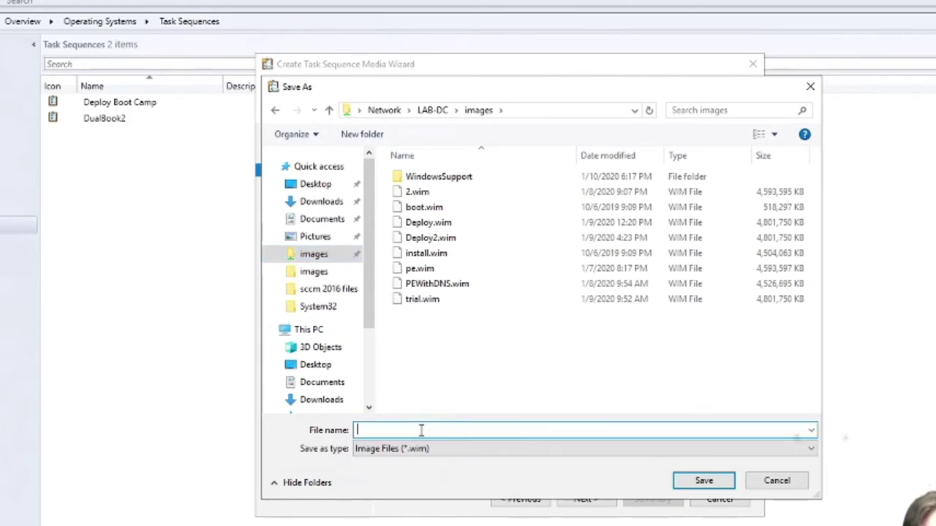
type("PreStag")
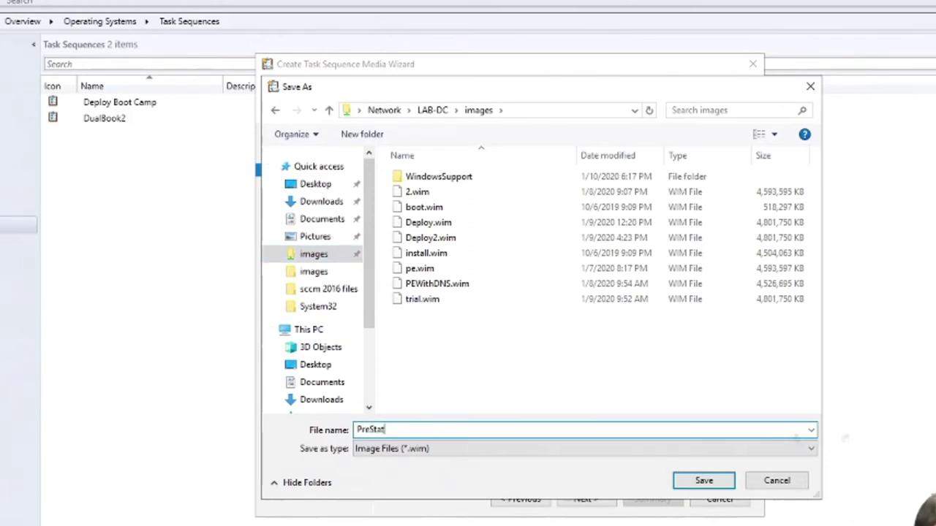
type("eMedia")
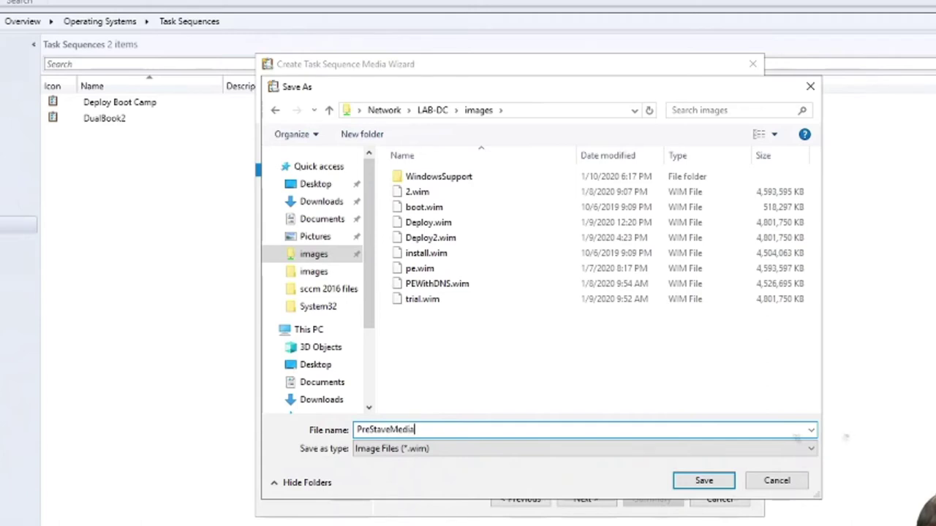
type("Demo")
key("Return")
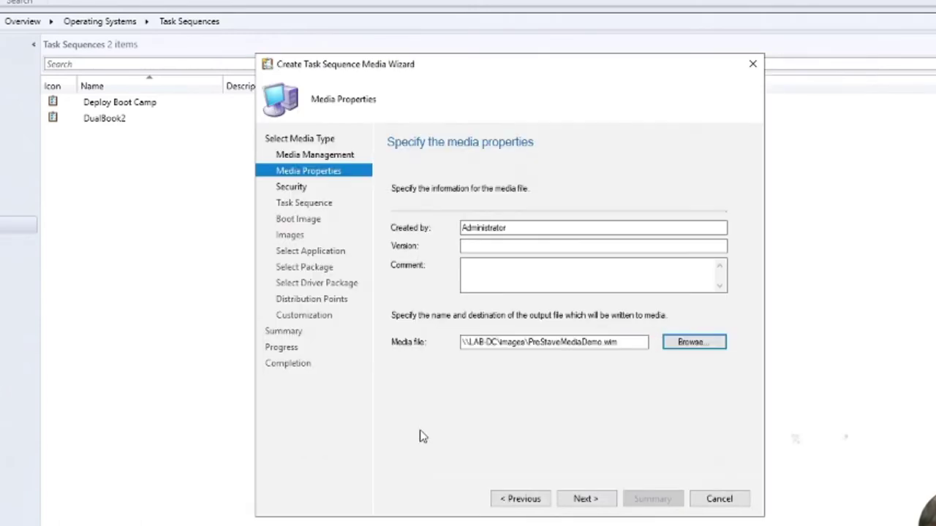
Step: Disable media password protection and select the Deploy Boot Camp task sequence for the media
left_click(585, 498)
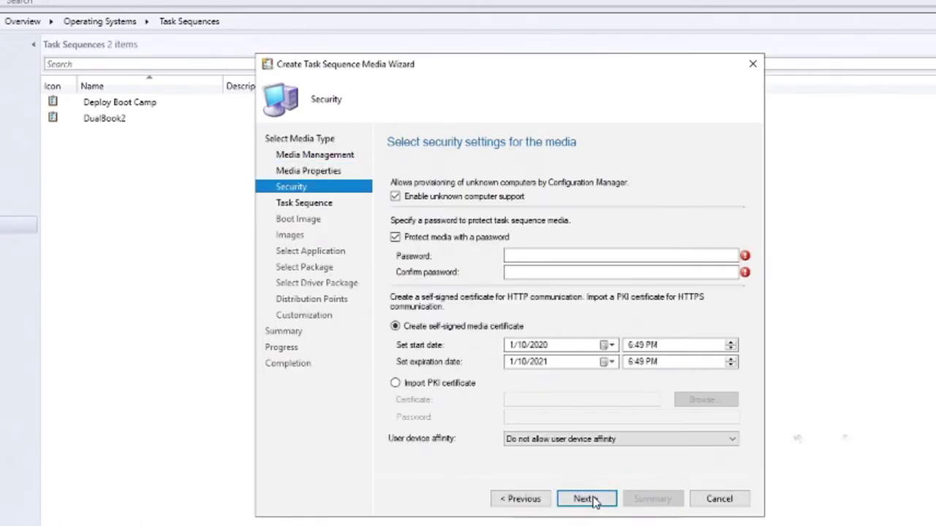
left_click(477, 232)
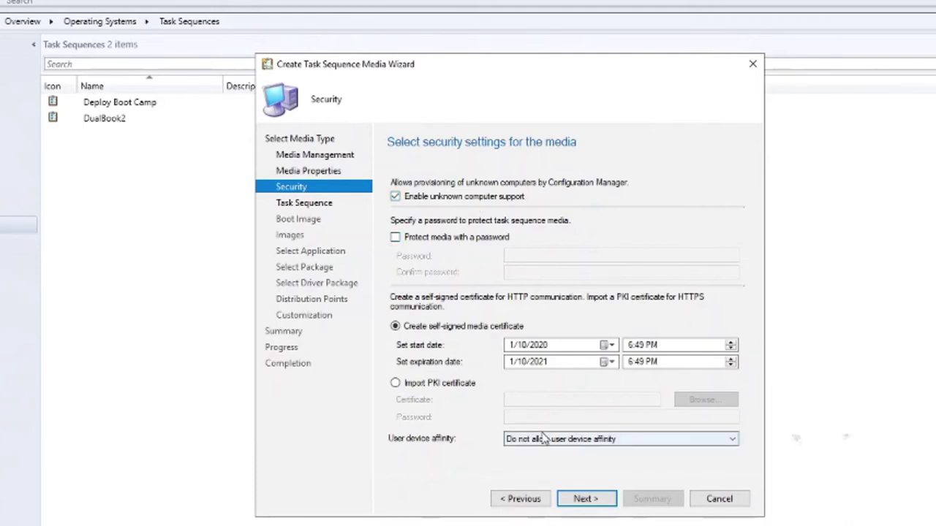
left_click(581, 500)
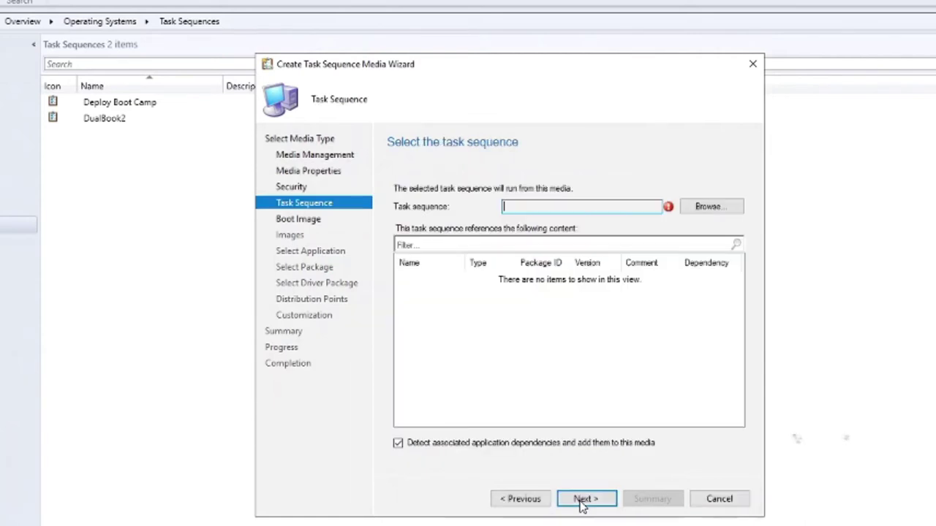
left_click(703, 209)
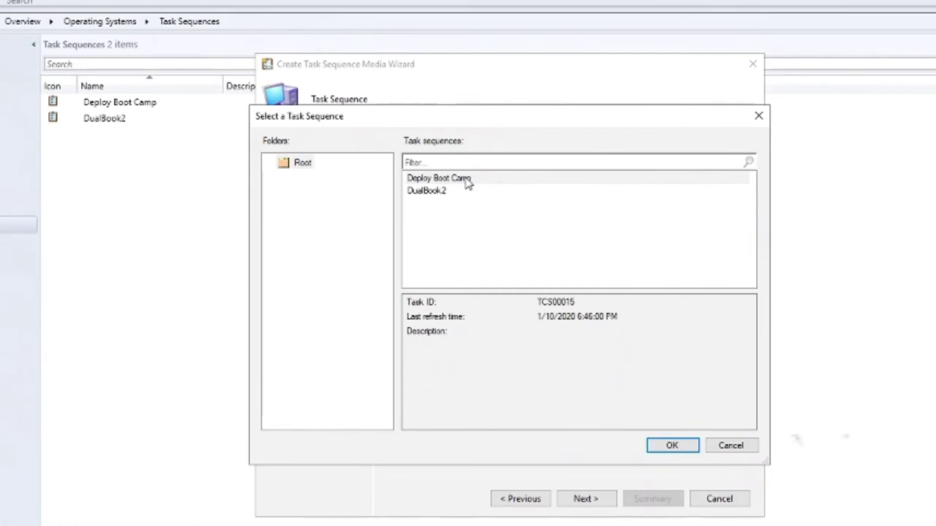
double_click(460, 181)
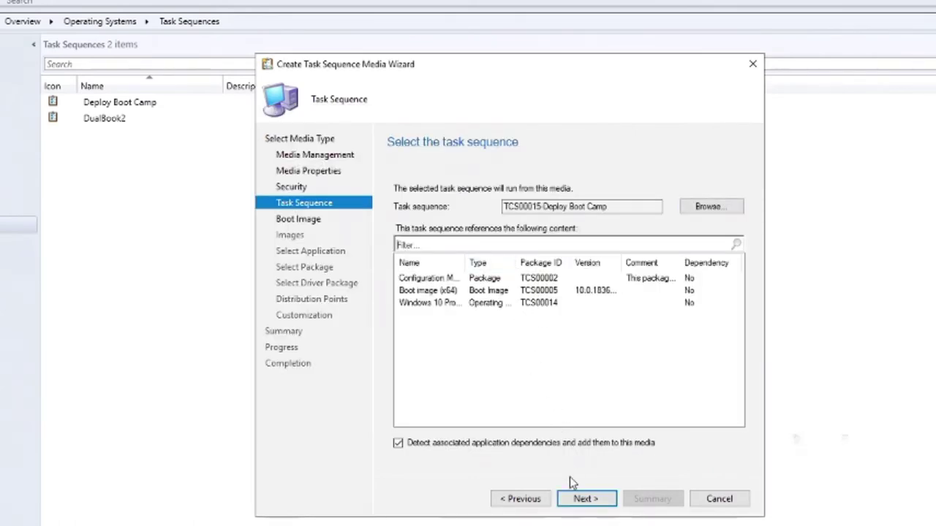
left_click(577, 499)
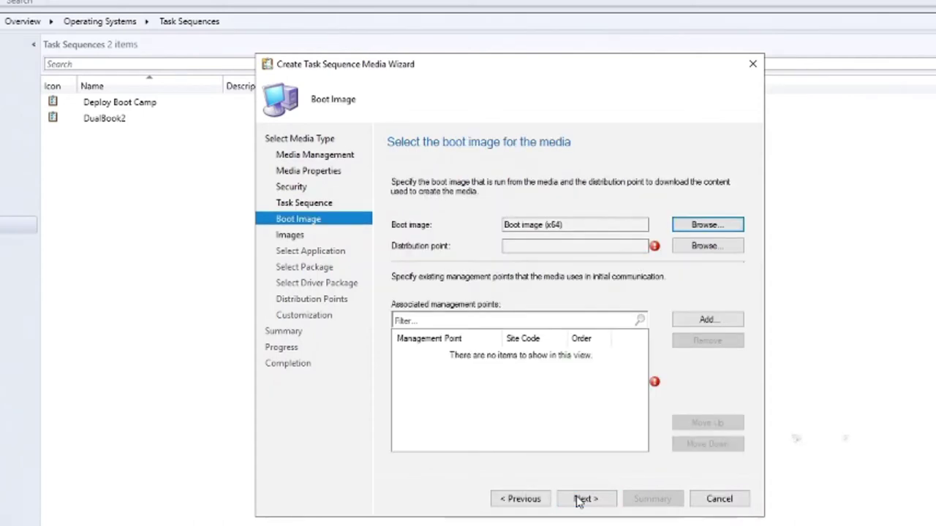
Step: Use LAB-DC.LAB.LOCAL for the boot image and add the LAB-DC.lab.local management point
left_click(689, 249)
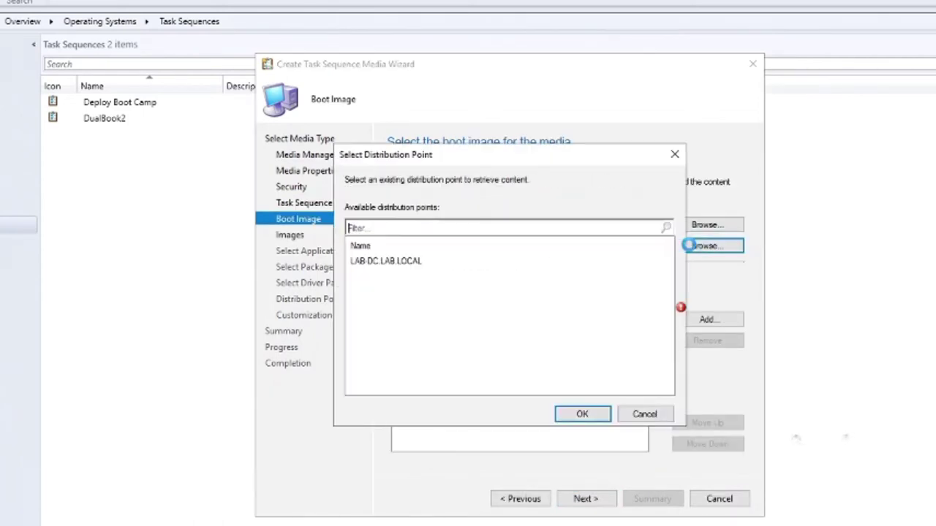
double_click(409, 263)
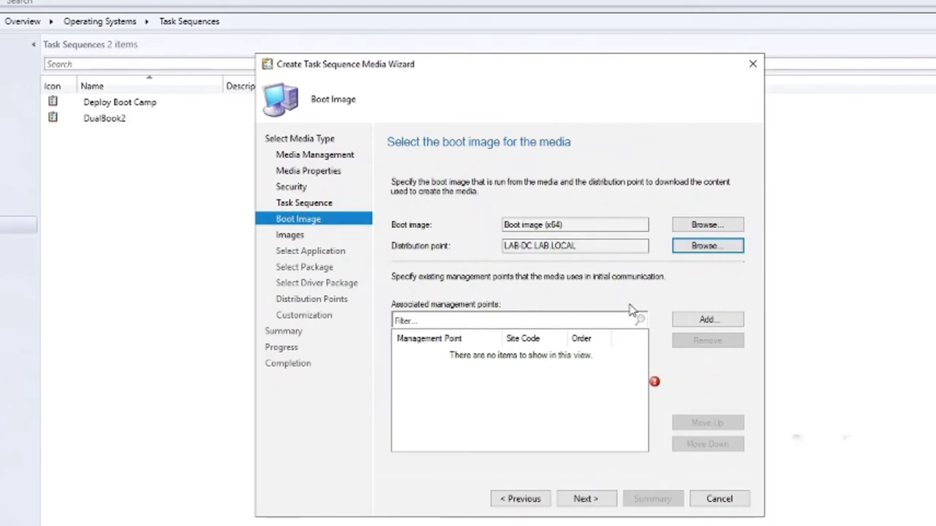
left_click(698, 319)
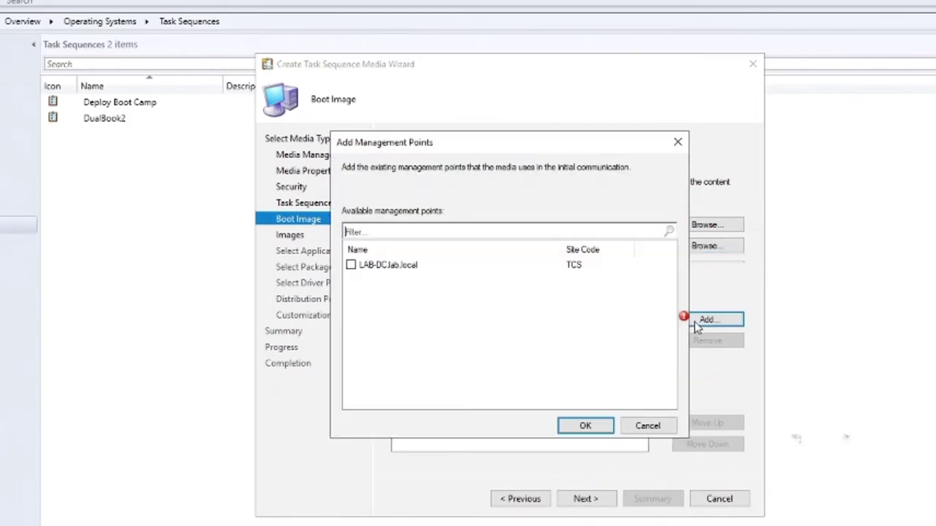
left_click(350, 265)
left_click(585, 426)
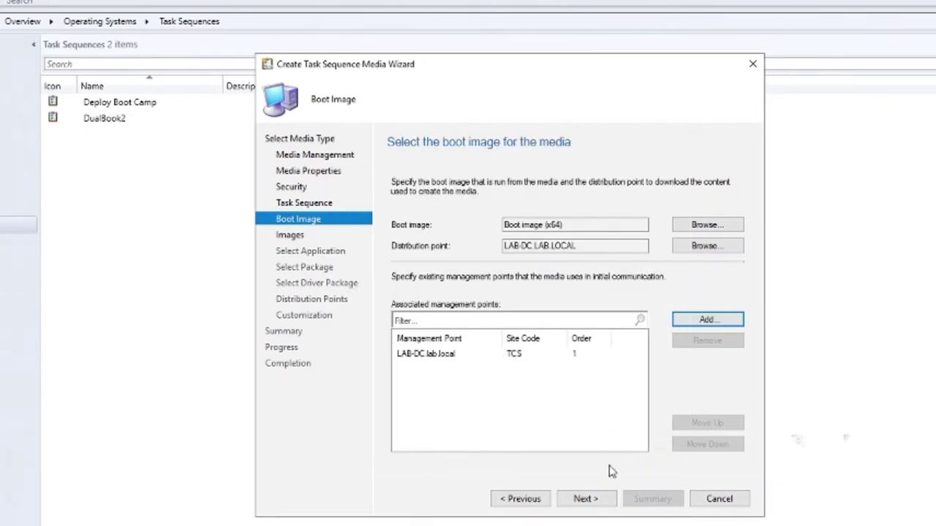
left_click(595, 499)
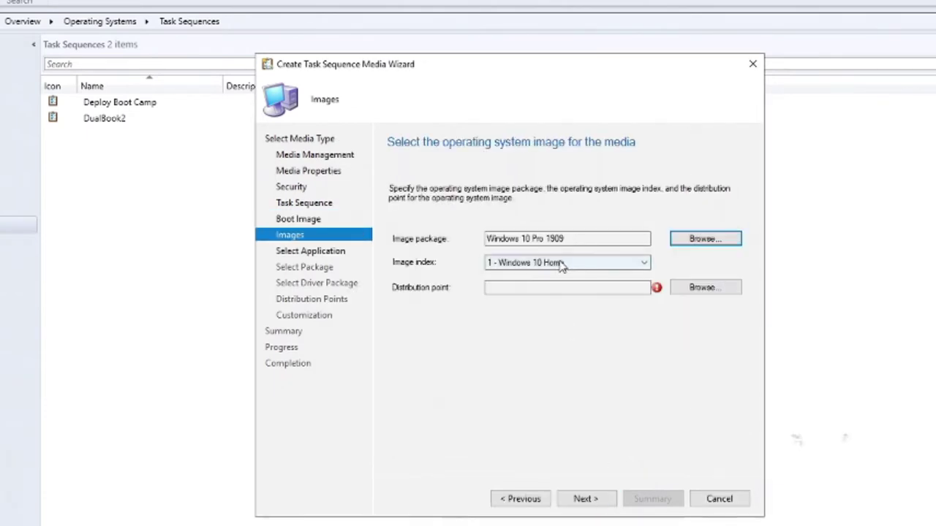
Step: Choose image index 6 - Windows 10 Pro from the LAB-DC.LAB.LOCAL distribution point
left_click(563, 265)
left_click(555, 323)
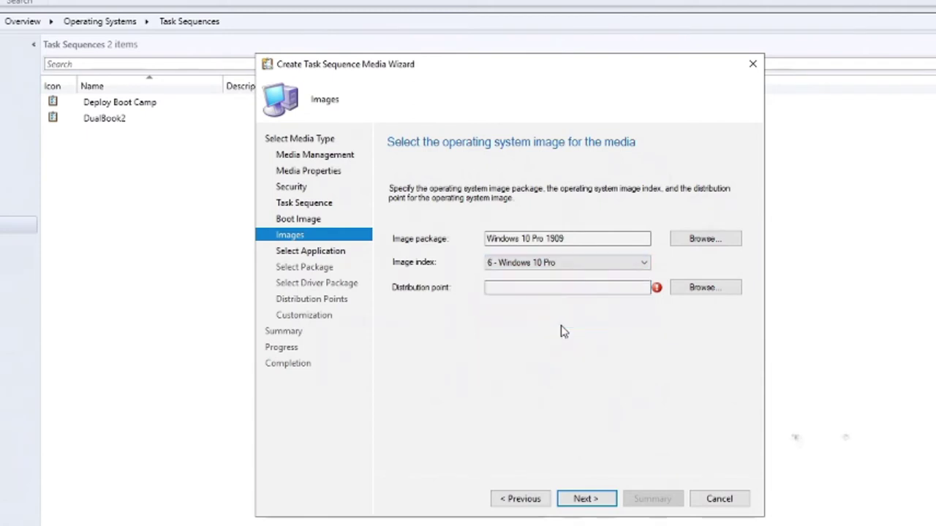
left_click(703, 288)
double_click(438, 265)
left_click(587, 498)
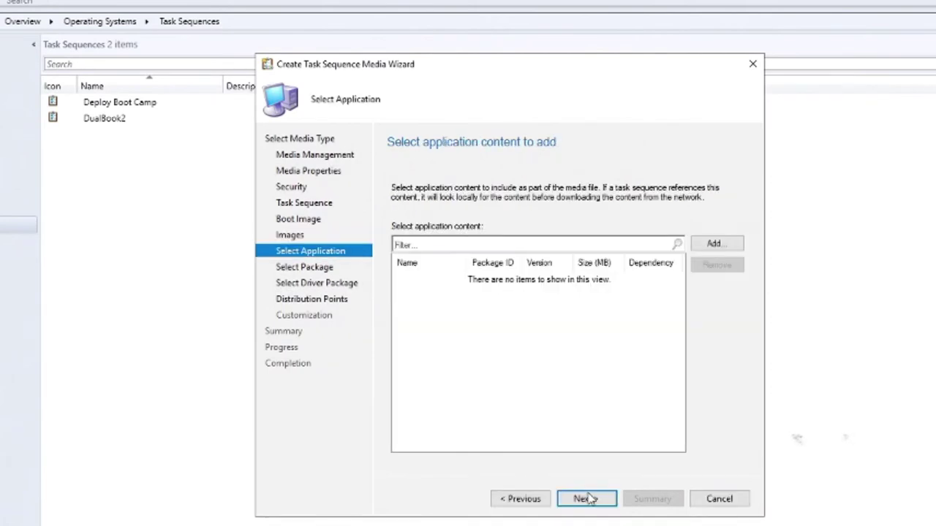
Step: Pass the package and driver pages, add \\LAB-DC.lab.local as distribution point, and build the media
left_click(587, 499)
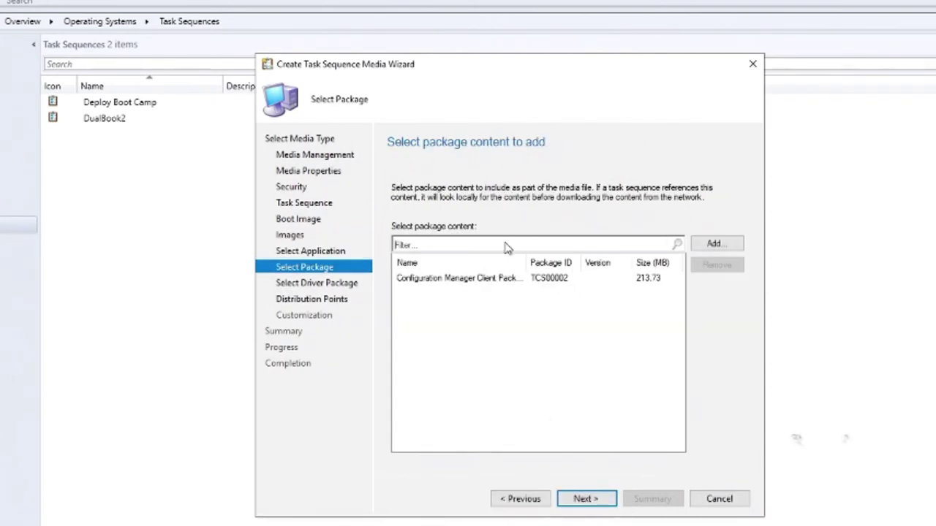
left_click(587, 498)
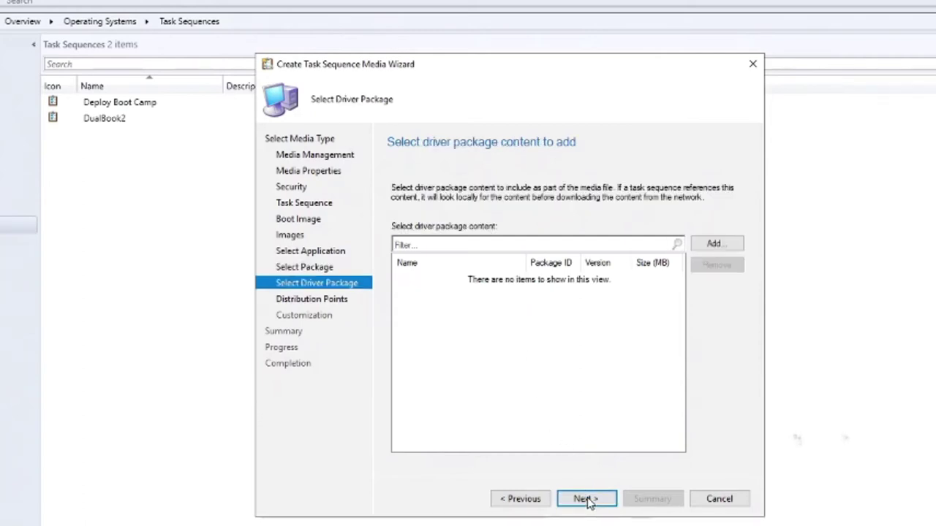
left_click(520, 498)
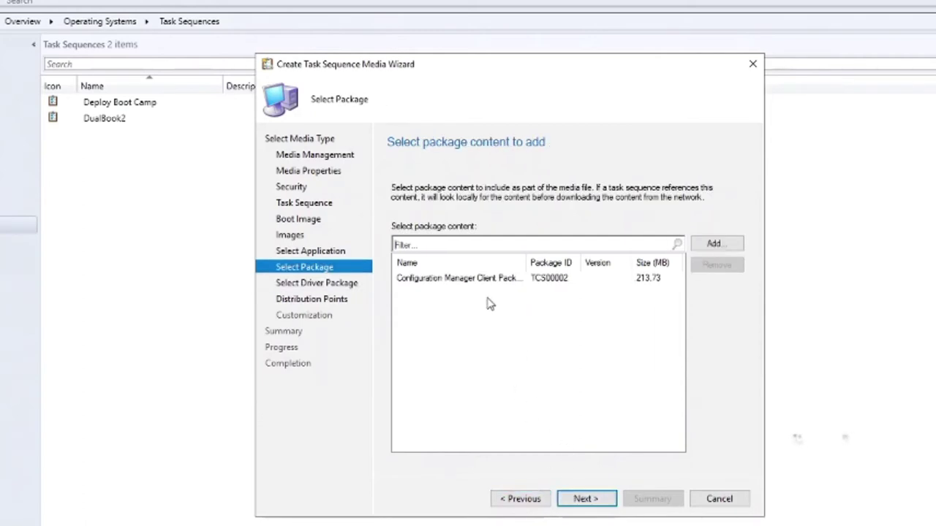
left_click(580, 502)
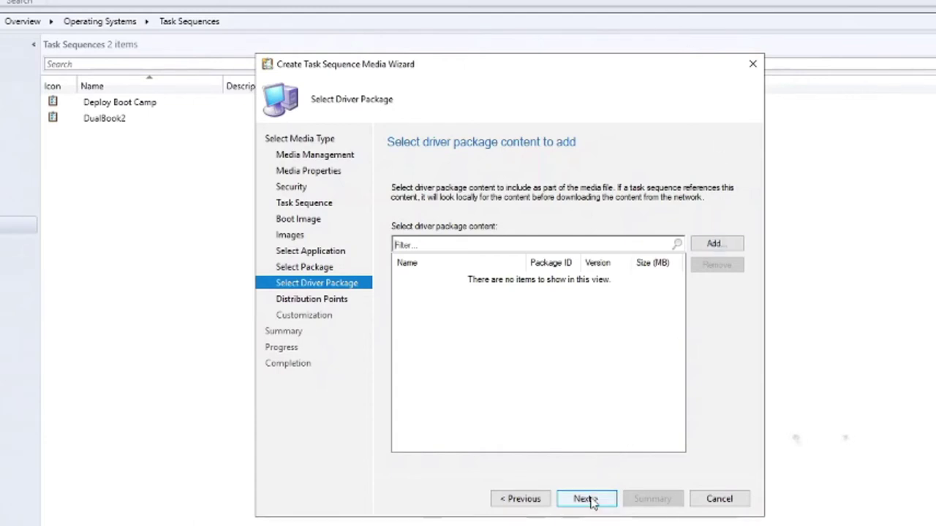
left_click(585, 499)
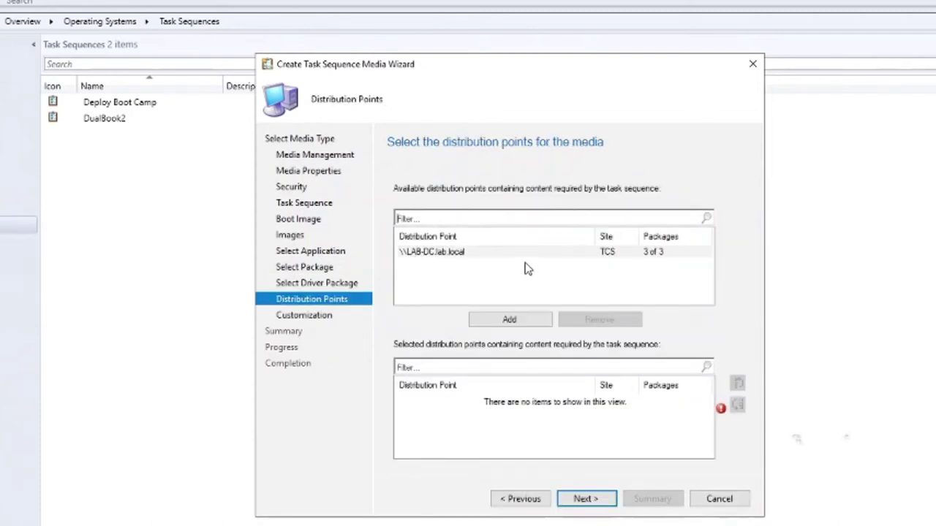
left_click(521, 320)
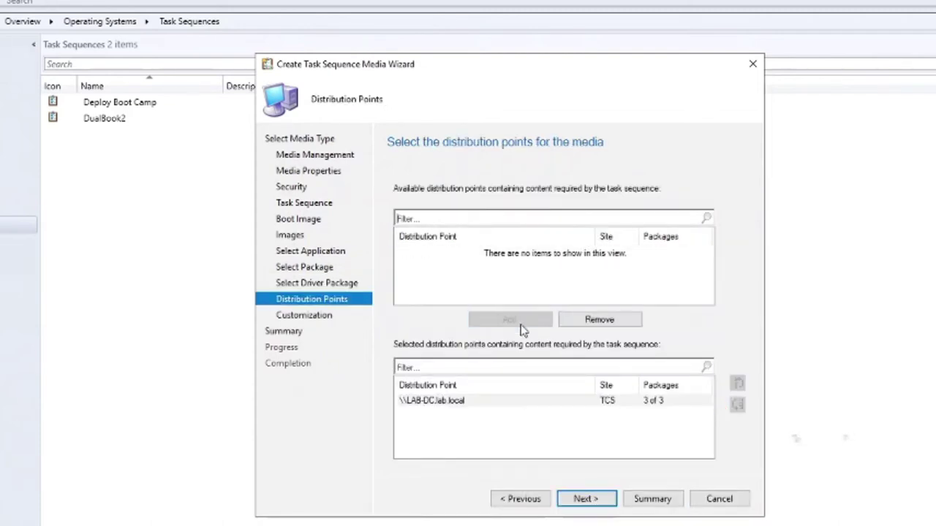
left_click(570, 502)
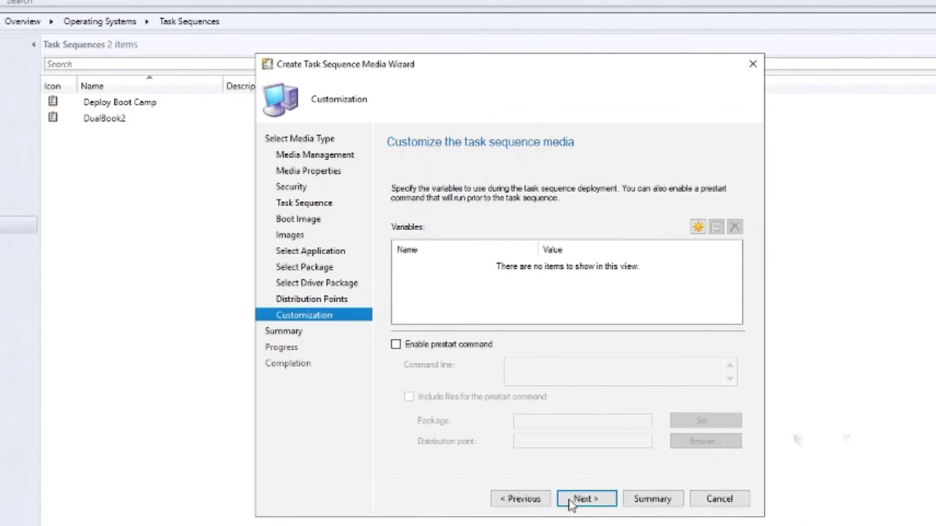
left_click(571, 502)
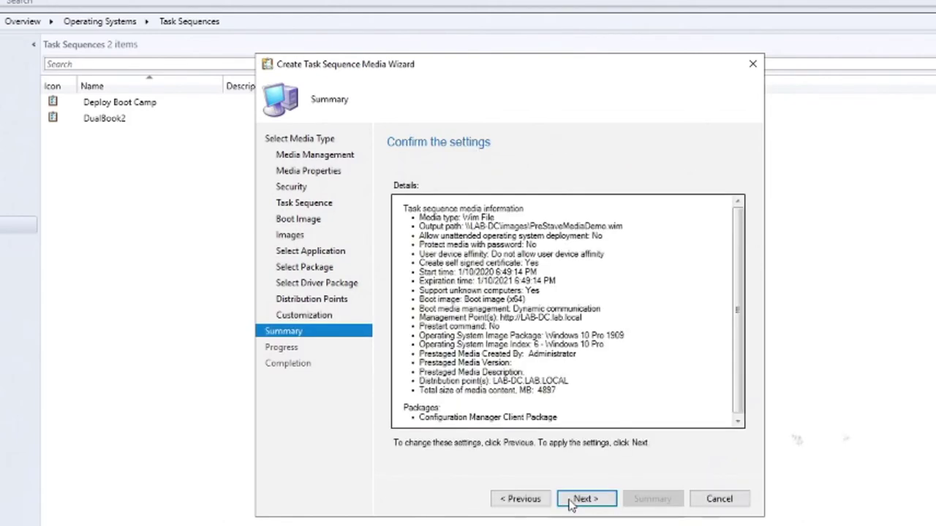
left_click(570, 502)
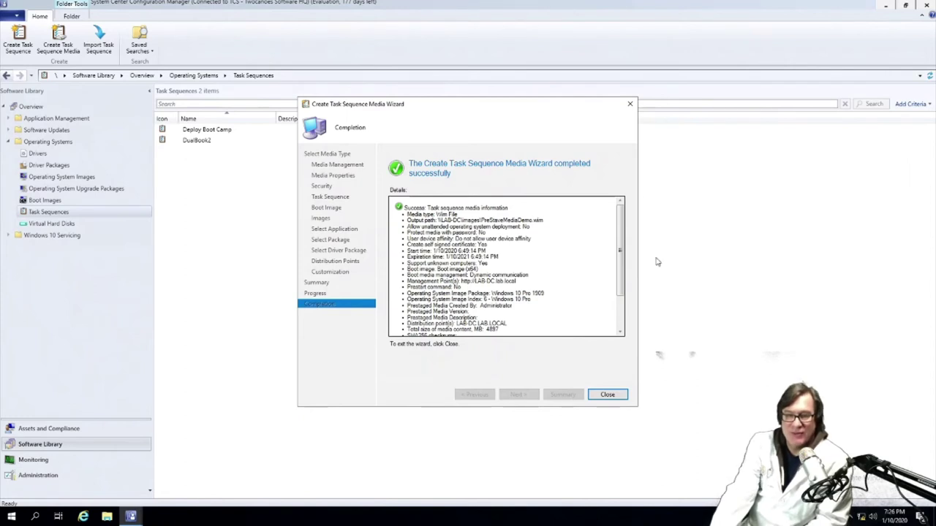
Step: Close the media wizard and locate PreStaveMediaDemo.wim in C:\images using File Explorer
left_click(607, 396)
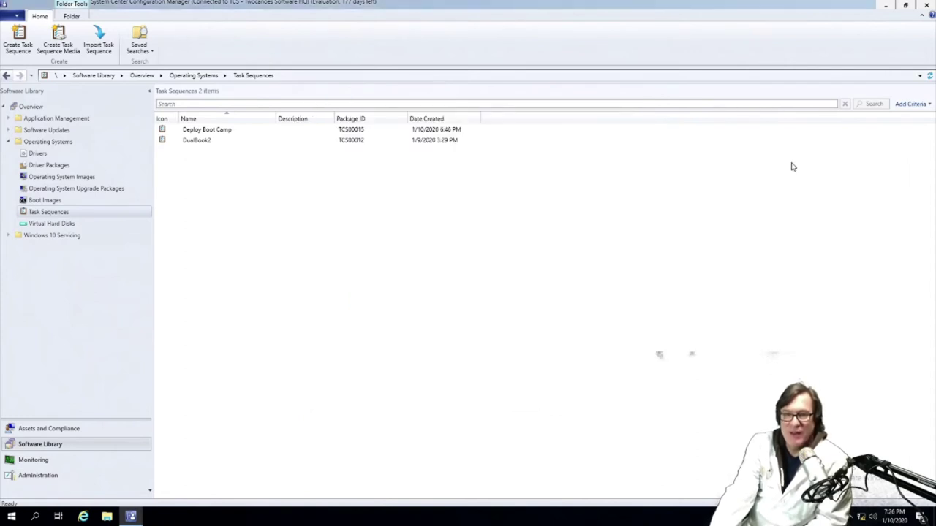
left_click(885, 9)
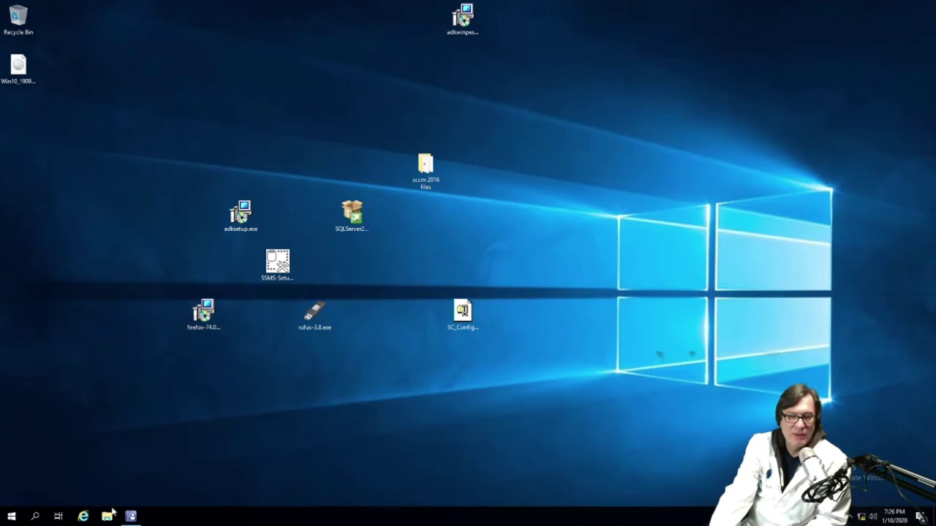
left_click(107, 517)
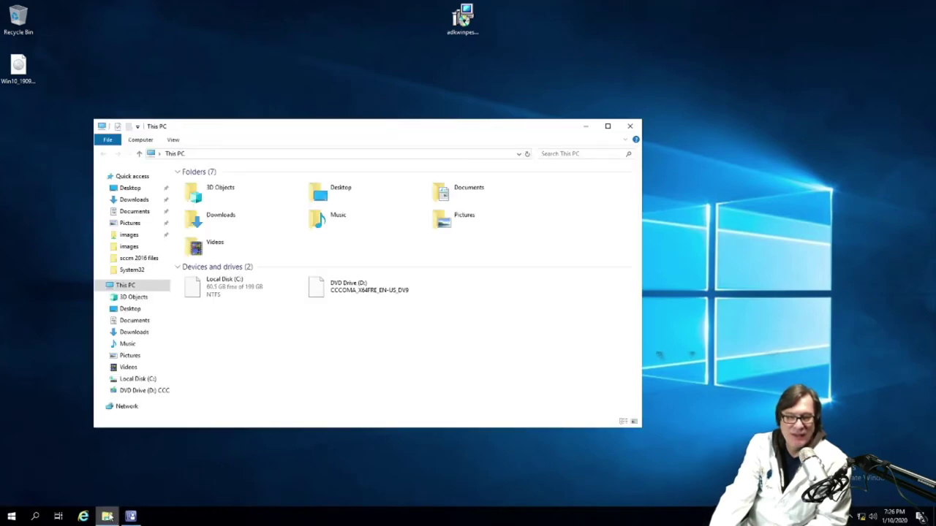
left_click(226, 294)
double_click(226, 294)
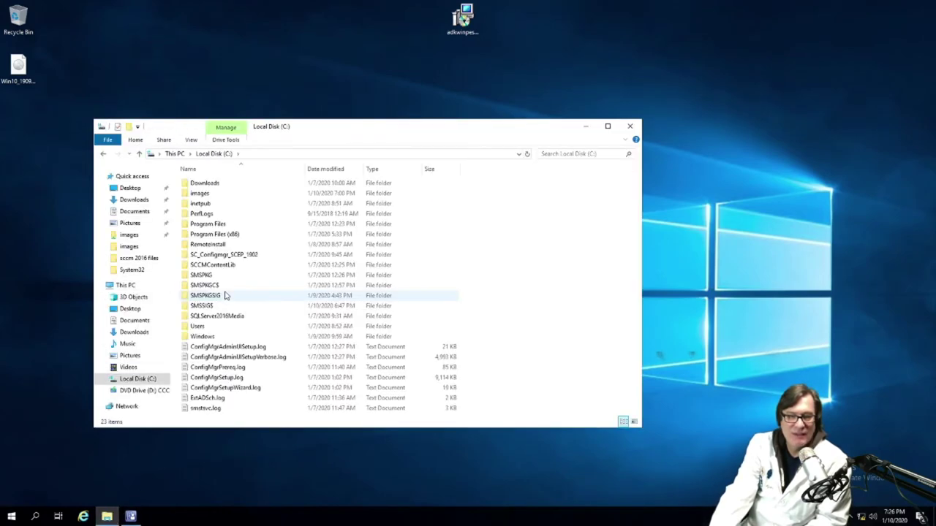
double_click(201, 193)
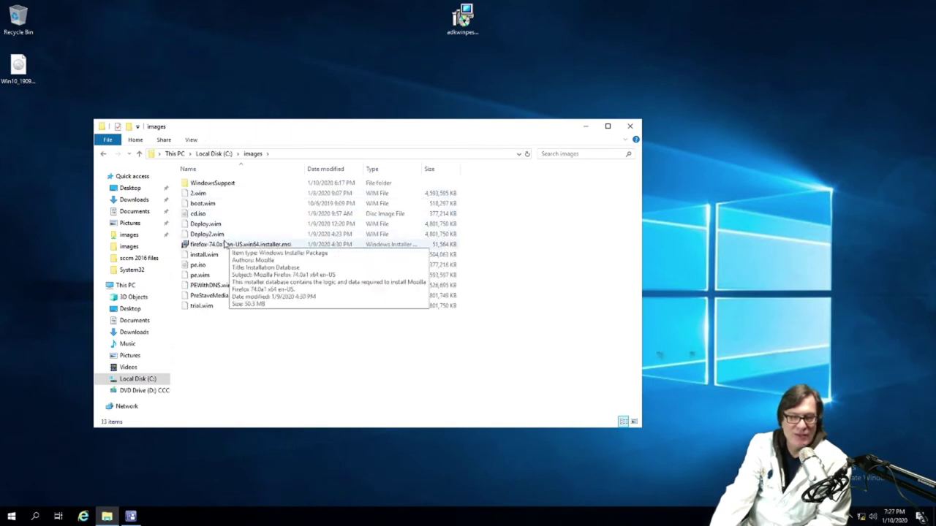
left_click(218, 296)
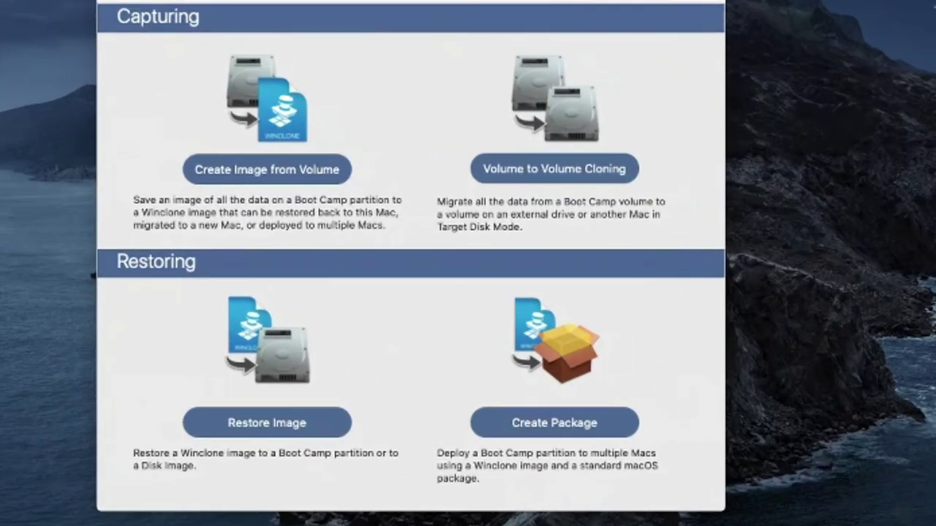
Step: Connect to smb://192.168.1.190 as administrator and mount the images share
key("super+k")
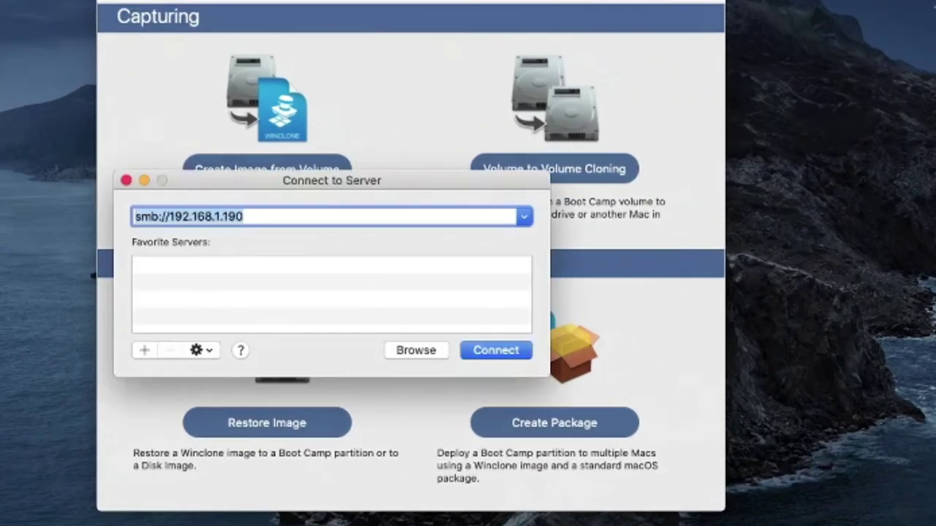
key("Return")
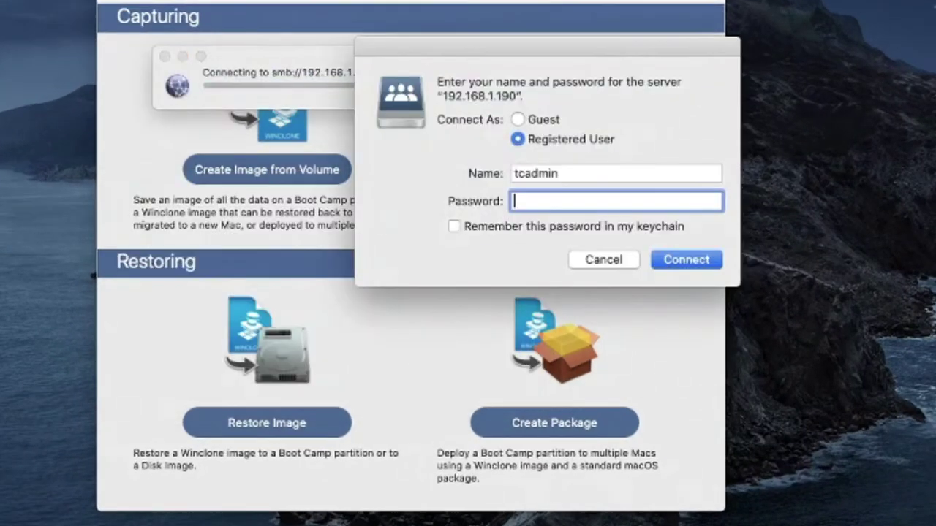
key("shift+Tab")
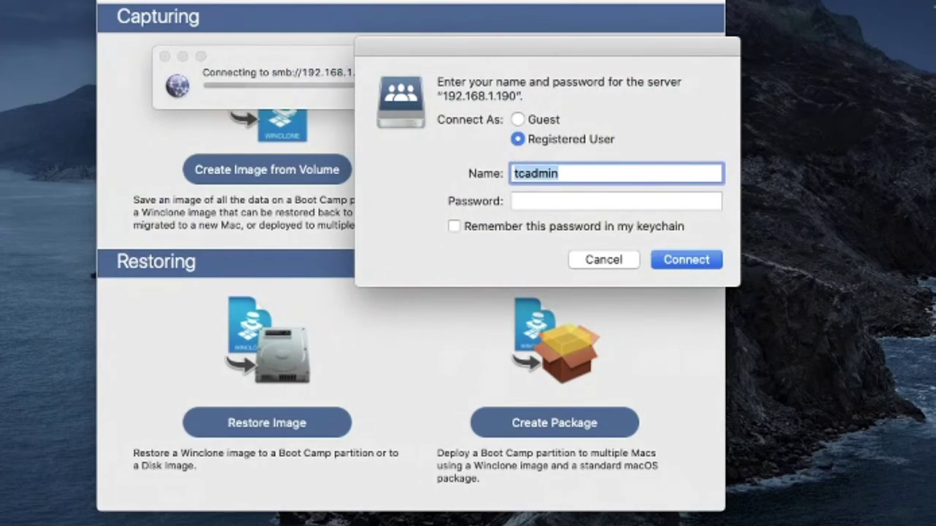
key("BackSpace")
type("administrator")
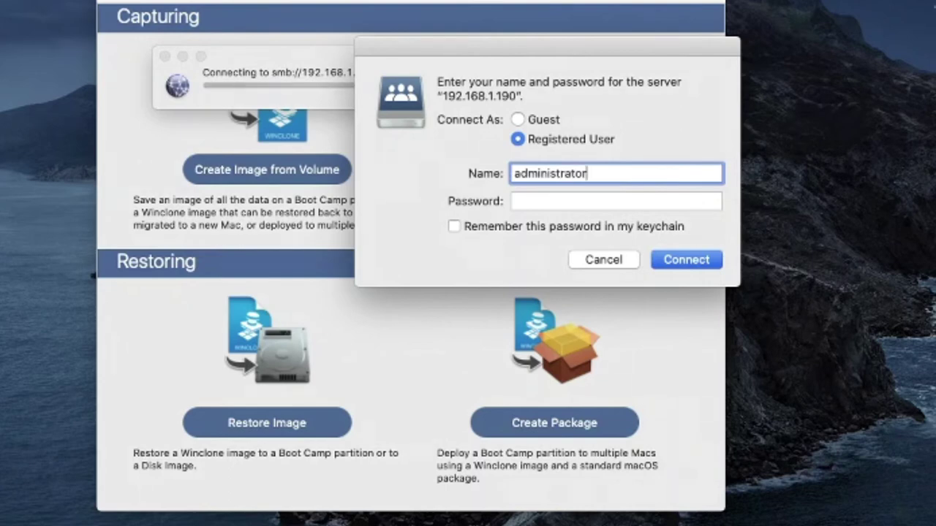
key("Tab")
type("•••••••••••")
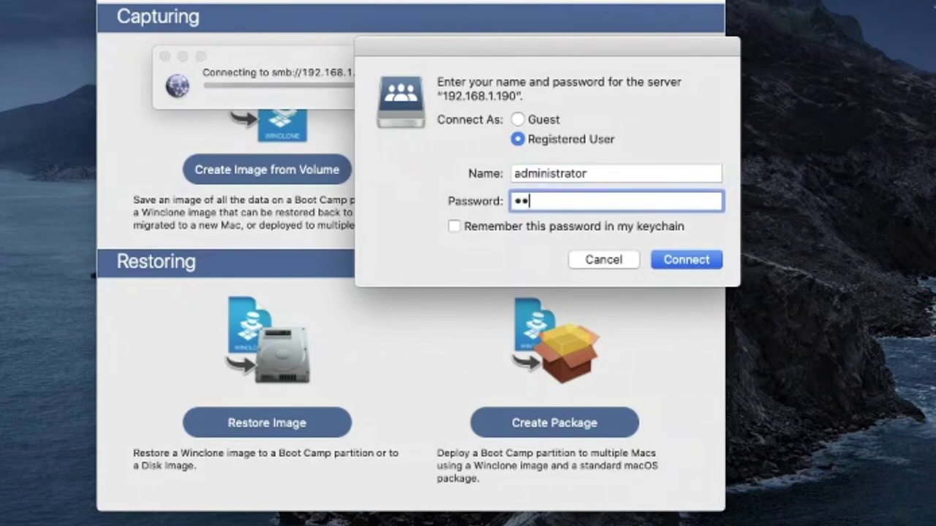
key("Return")
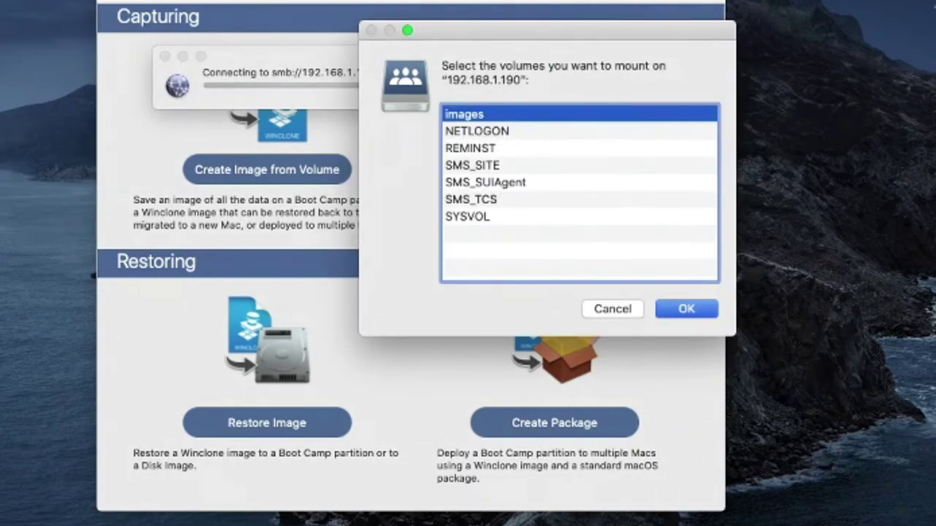
left_click(476, 131)
key("Return")
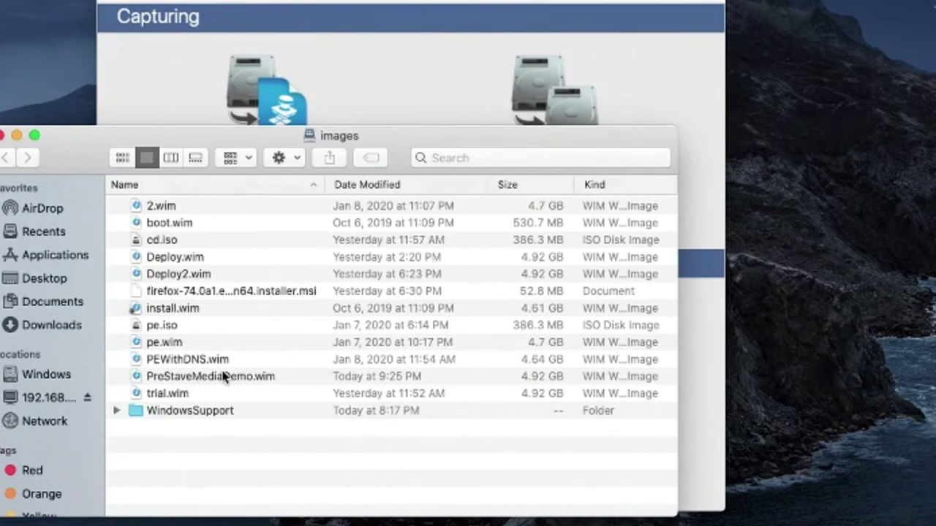
Step: Copy PreStaveMediaDemo.wim from the images share onto the Mac desktop
left_click(223, 377)
left_click_drag(188, 384, 935, 399)
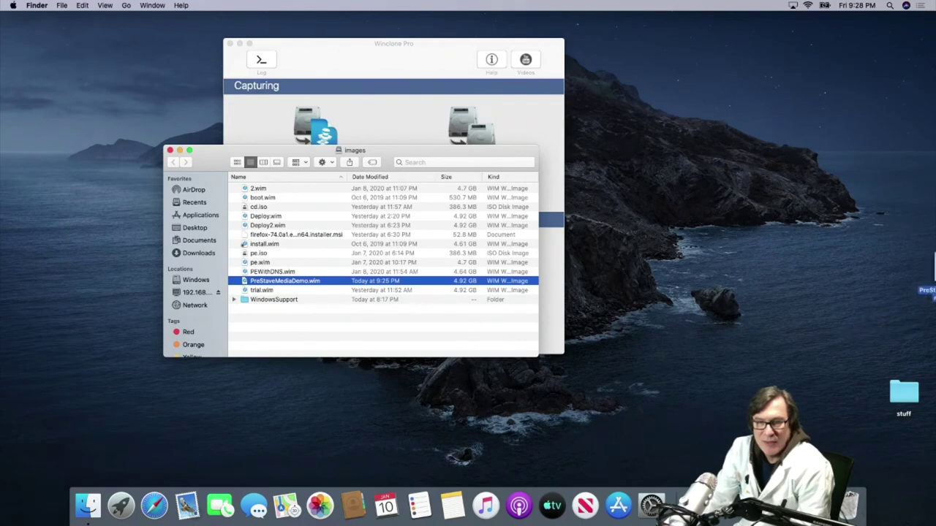
left_click_drag(934, 281, 750, 280)
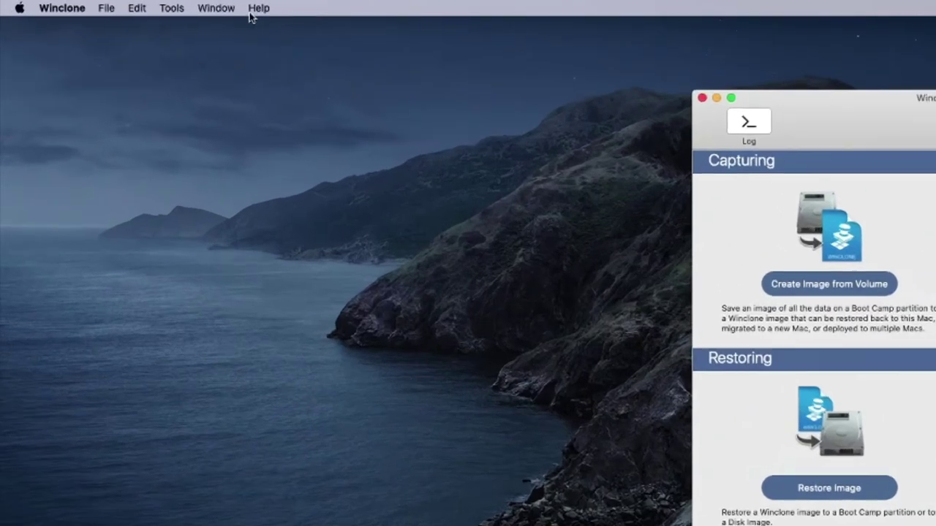
Step: Create a Winclone image from PreStaveMediaDemo.wim with Make WinPE Bootable on Restore ticked
left_click(115, 5)
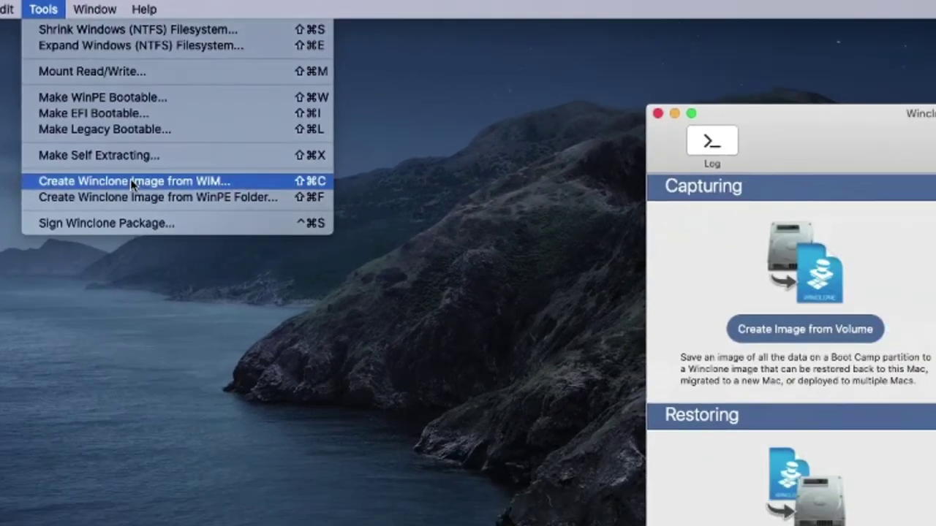
left_click(340, 215)
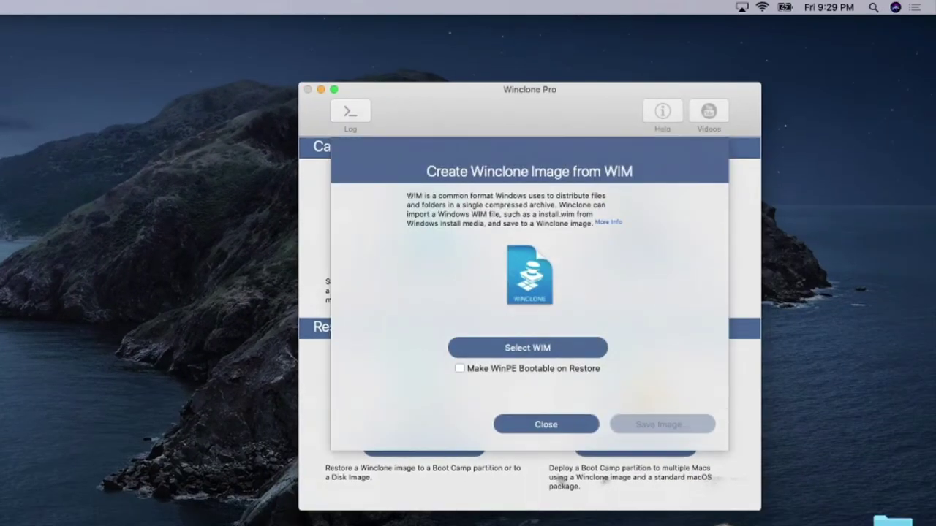
left_click(519, 346)
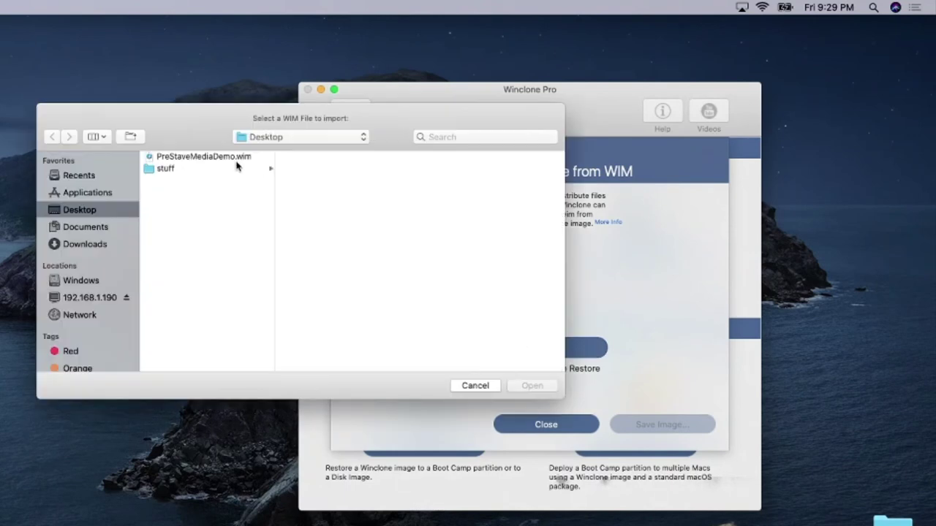
double_click(231, 159)
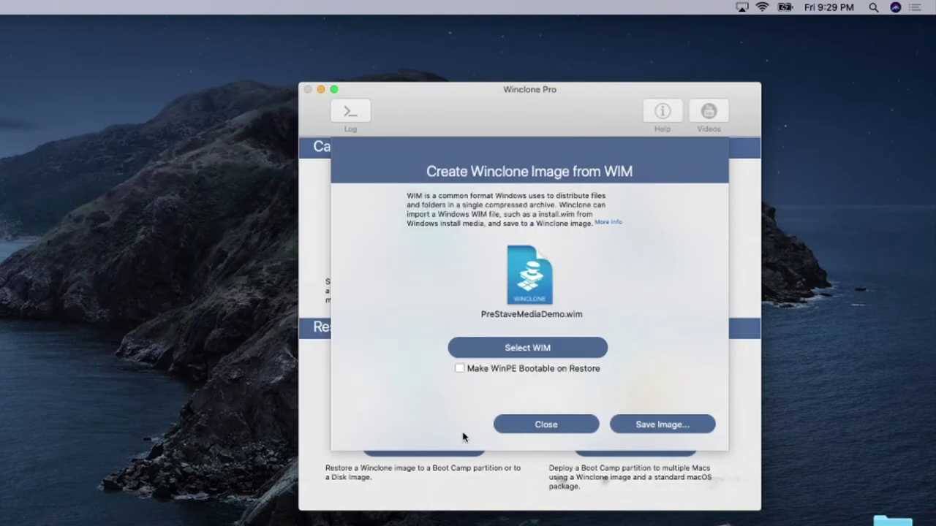
left_click(460, 369)
Step: Save the image as PreStageMediaWincloneImage on the Desktop and dismiss the success alert
left_click(680, 431)
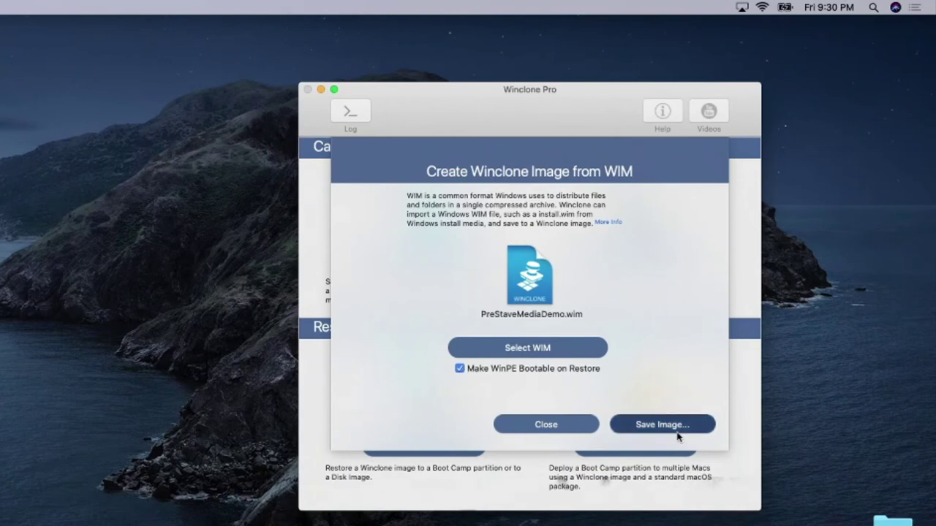
type("PreStageMediaWincloneImage")
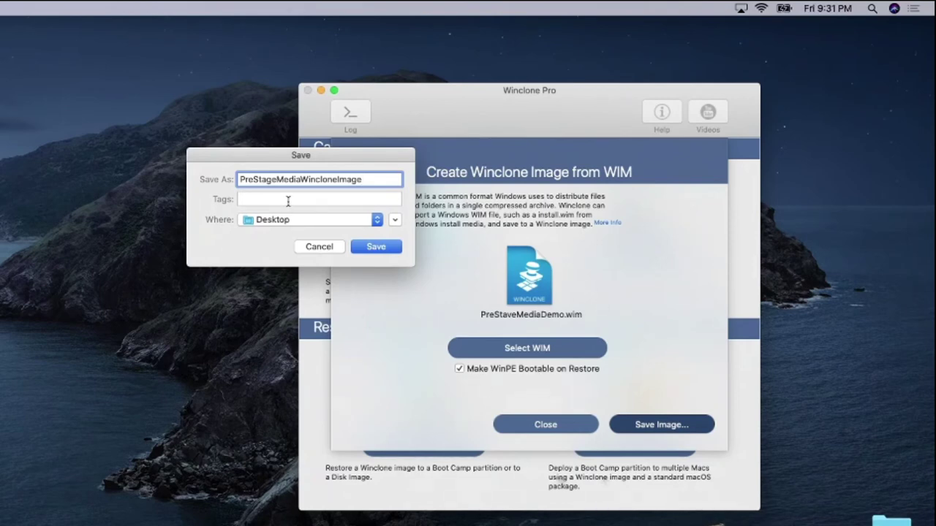
left_click(371, 249)
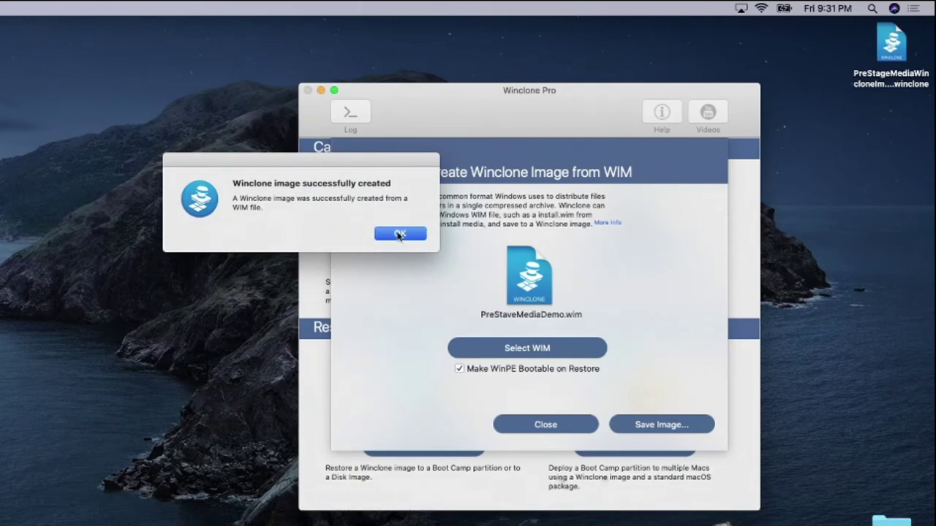
left_click(399, 234)
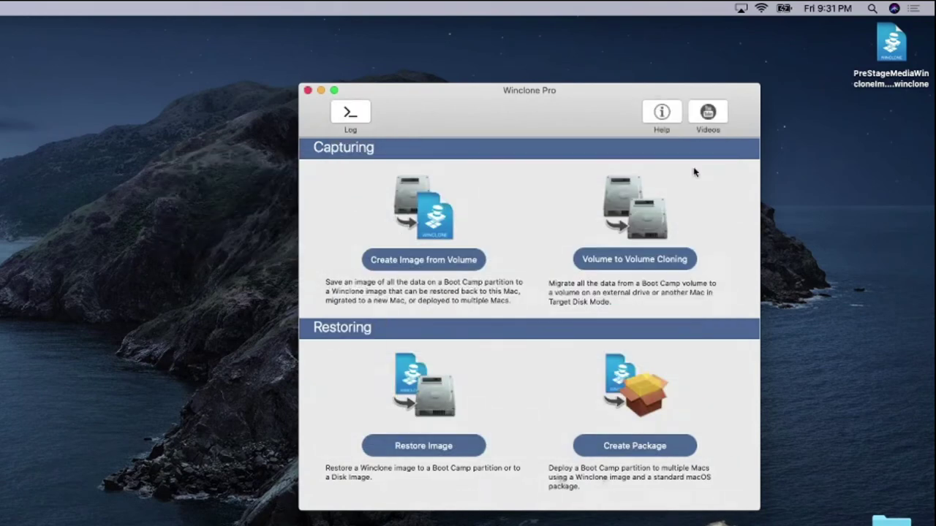
left_click_drag(881, 100, 853, 146)
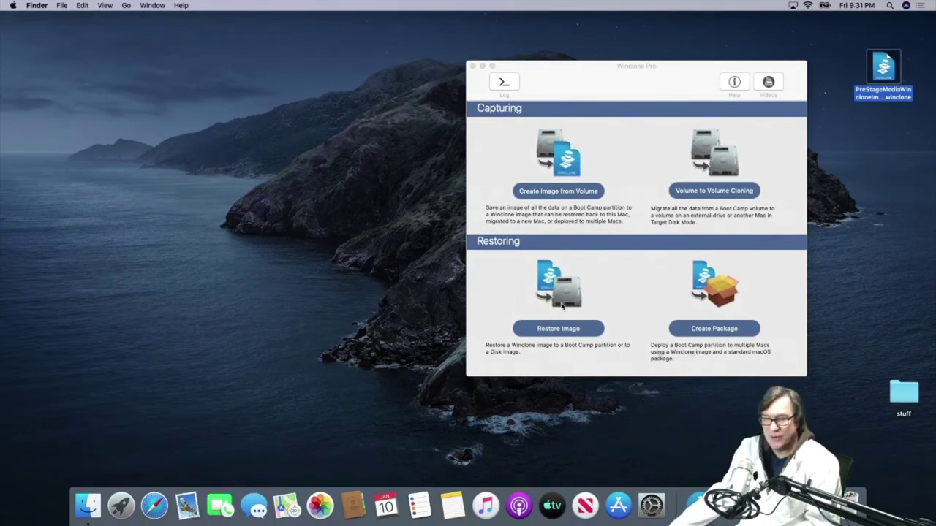
Step: Start a new Winclone package using the image PreStageMediaWincloneImage.winclone
left_click(525, 417)
left_click(720, 329)
left_click(633, 243)
double_click(418, 114)
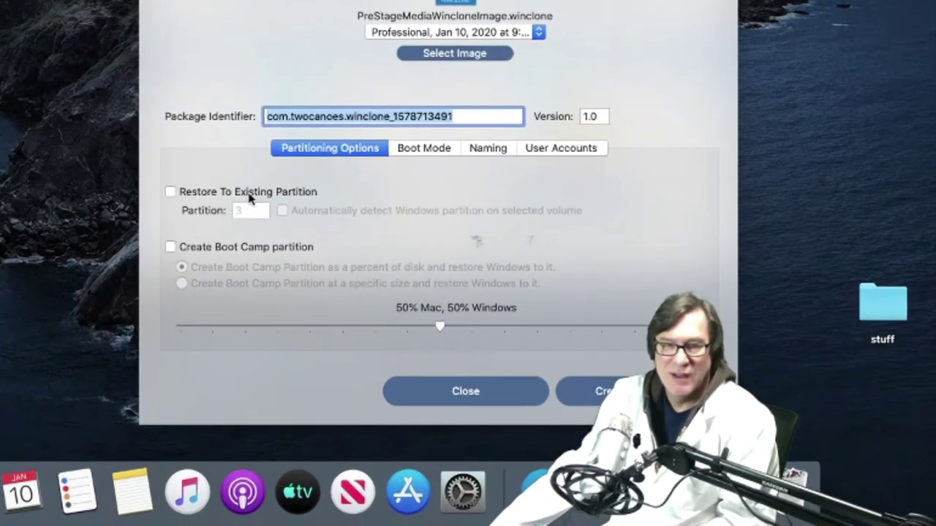
Step: Enable Restore To Existing Partition, Create Boot Camp partition, and automatic Windows partition detection
left_click(516, 326)
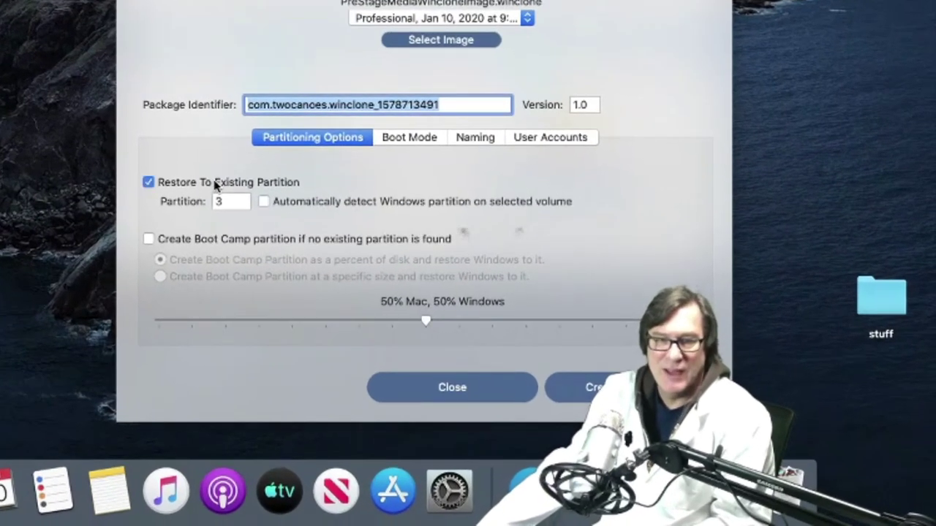
left_click(182, 244)
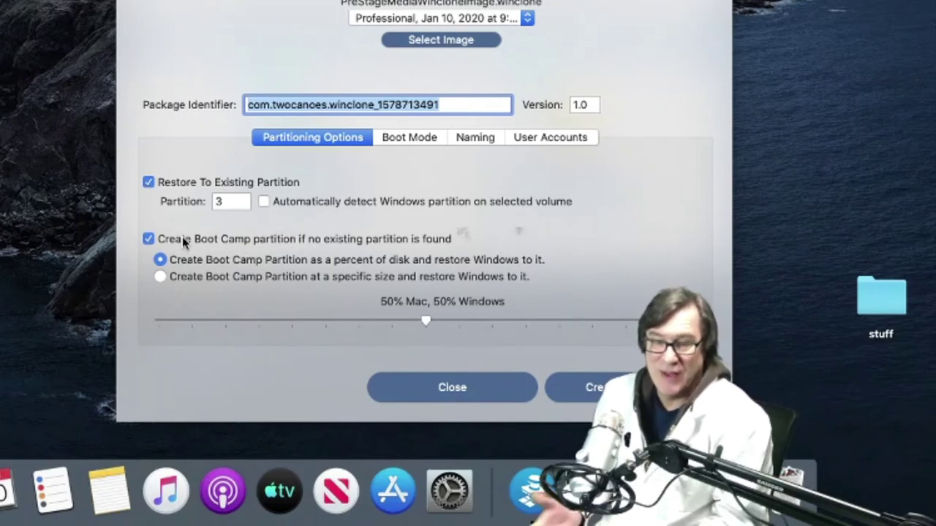
left_click(290, 203)
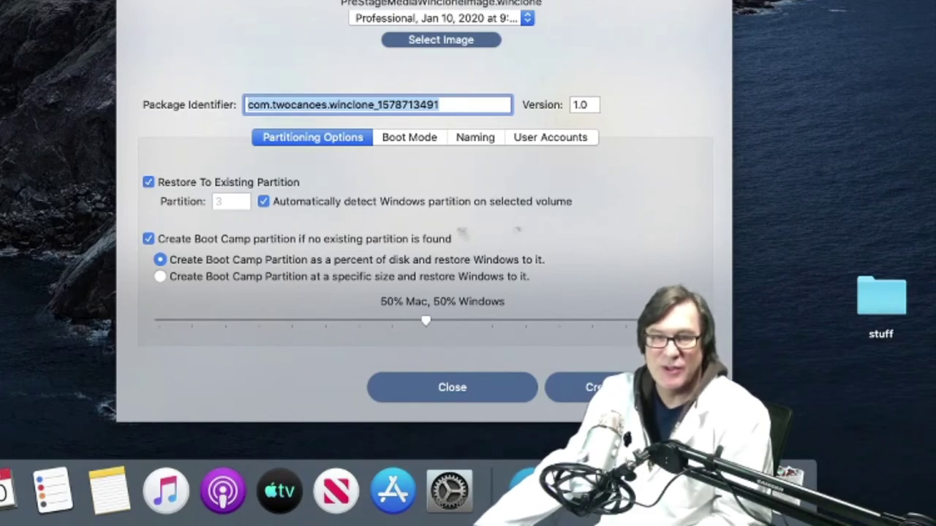
left_click_drag(680, 402, 455, 385)
Step: Save the package to the desktop as 'PreStageMEdiaWinclonePackage'
left_click(451, 381)
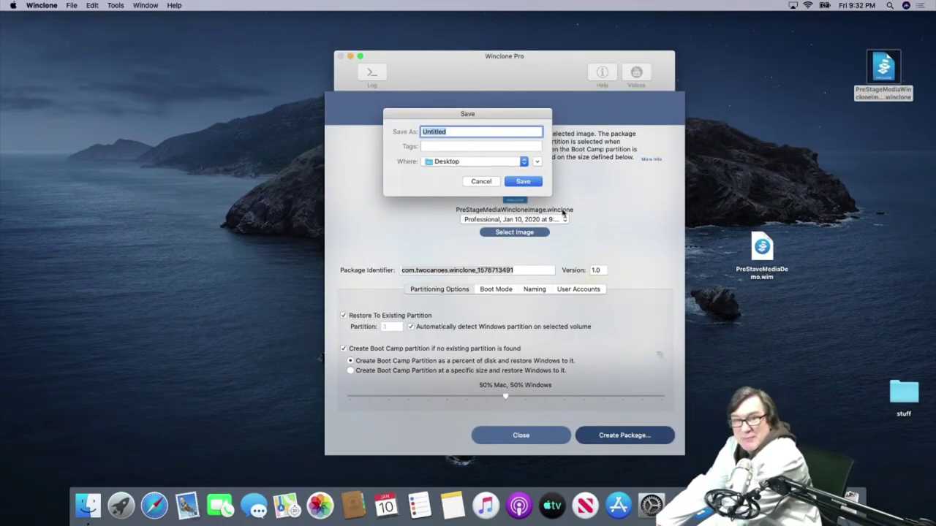
type("PreStageMEdiaWinclonePa")
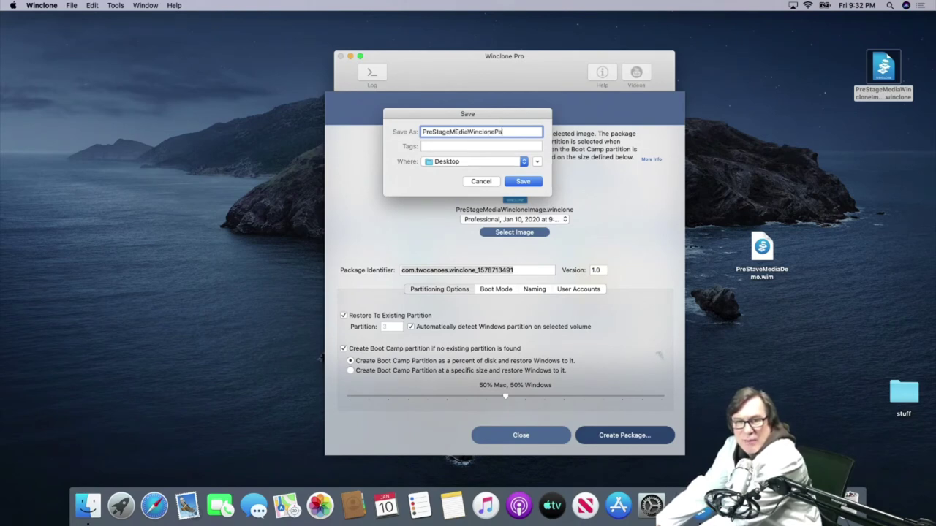
type("ckage")
key("Return")
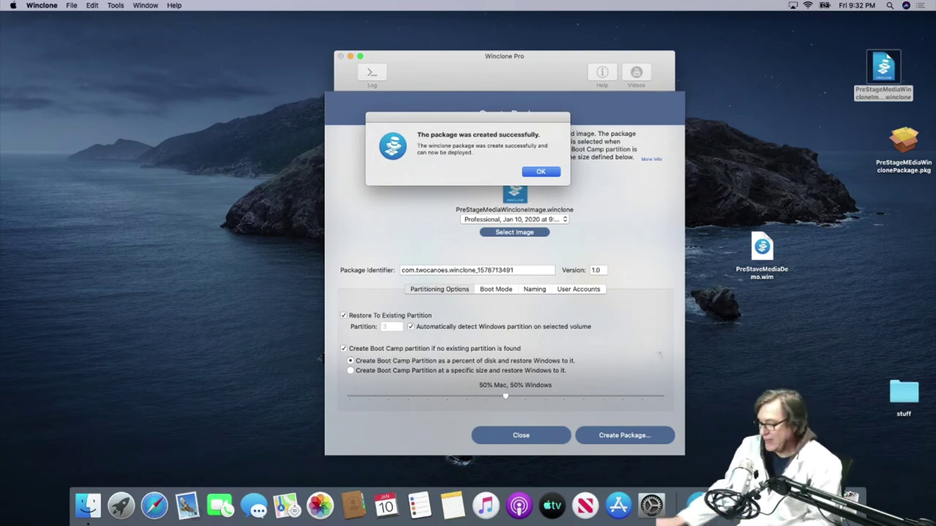
Step: Dismiss the package-created success alert and return to the main Winclone window
key("Return")
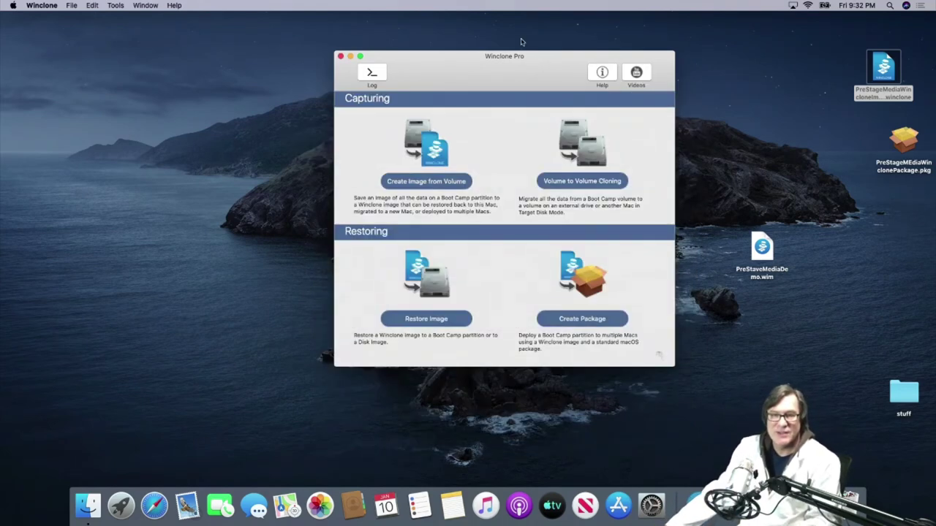
left_click_drag(522, 57, 501, 56)
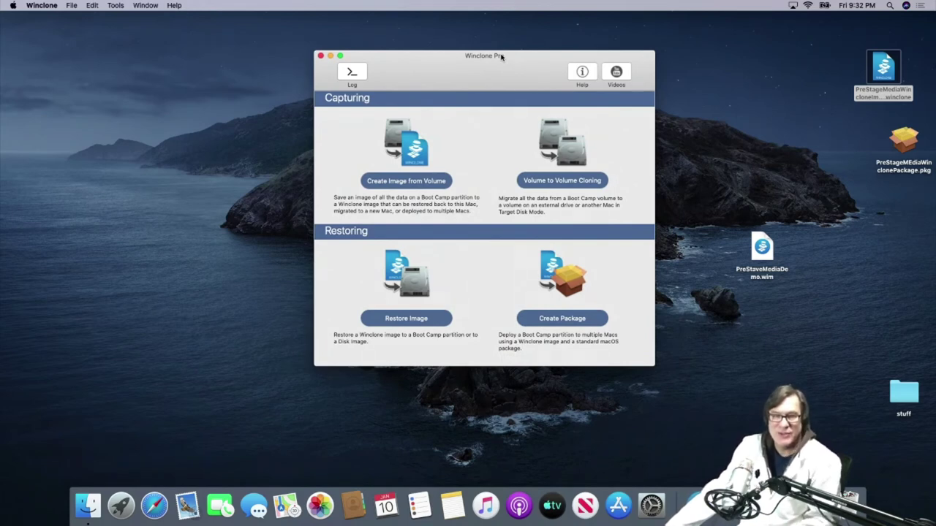
left_click(26, 110)
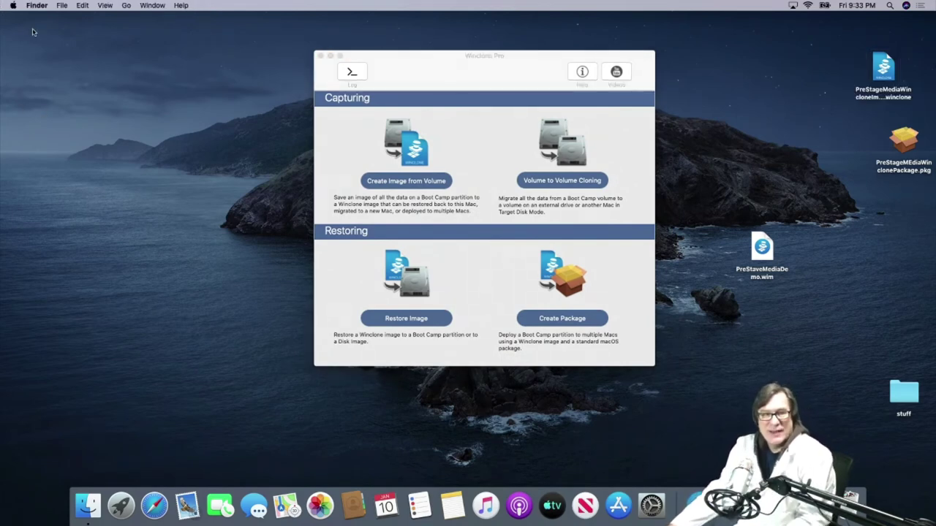
Step: Quit Winclone Pro from its application menu
left_click(421, 87)
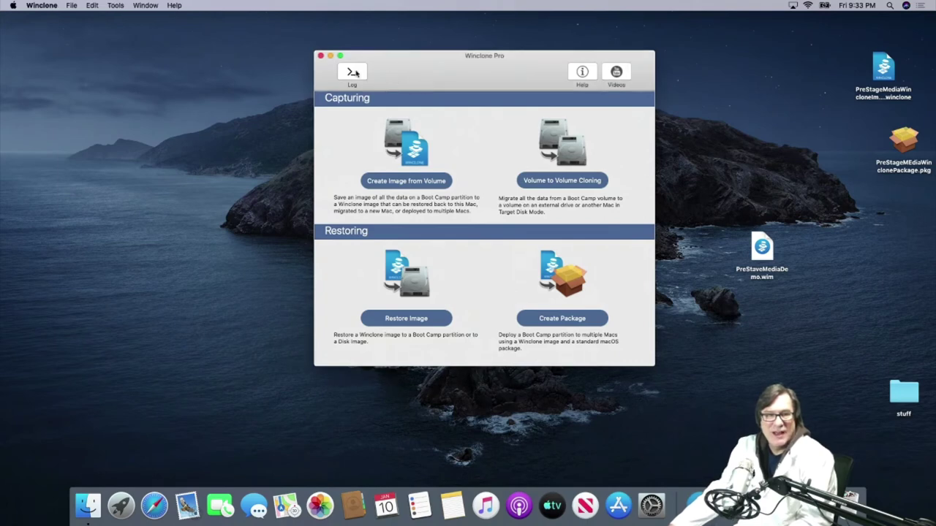
left_click(46, 5)
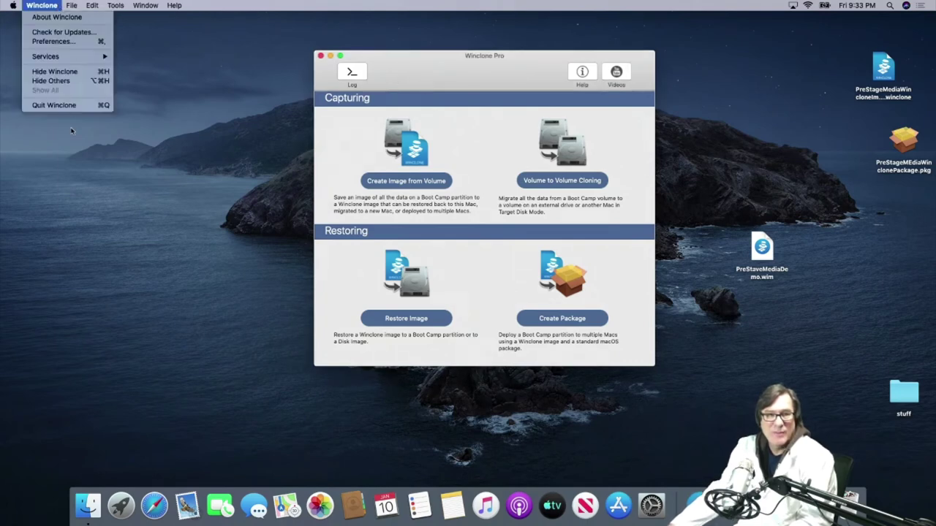
left_click(65, 106)
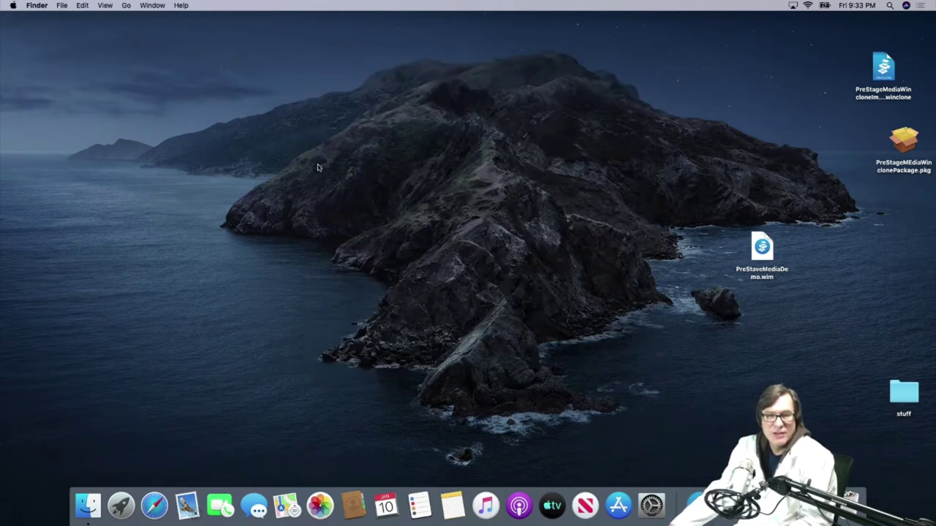
Step: Install PreStageMEdiaWinclonePackage.pkg on Macintosh HD, authorising with the admin password
left_click_drag(903, 144, 560, 205)
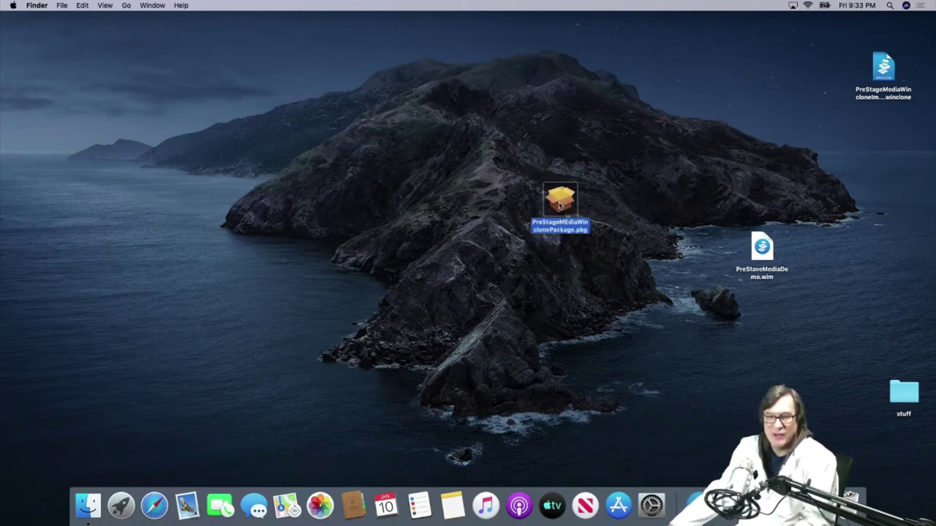
double_click(560, 205)
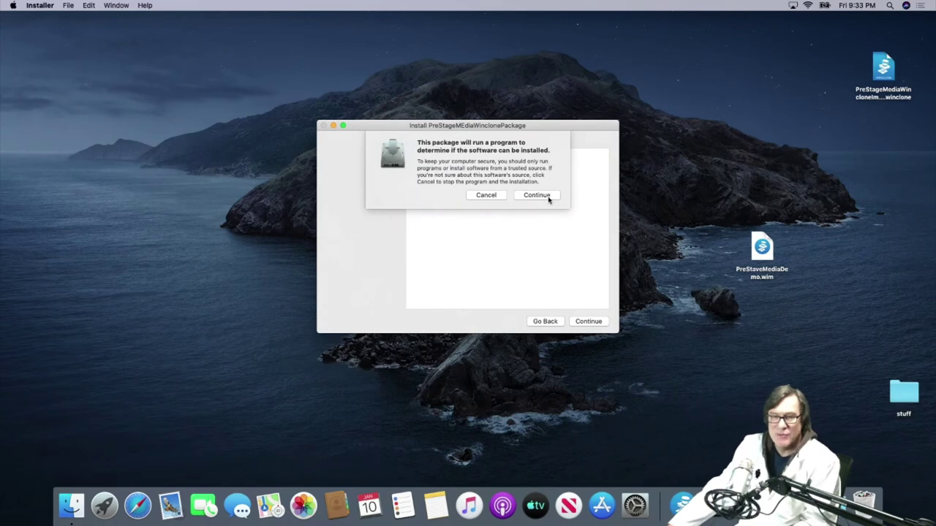
left_click(544, 196)
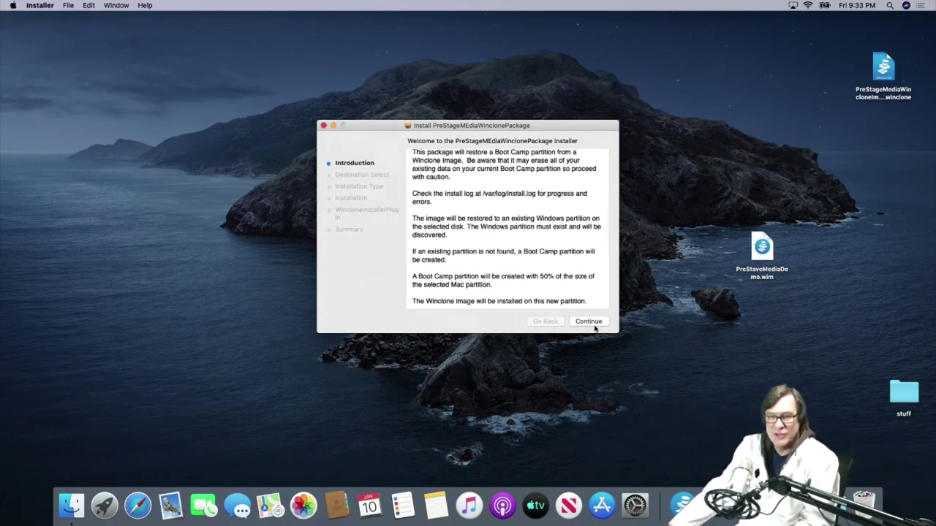
left_click(589, 322)
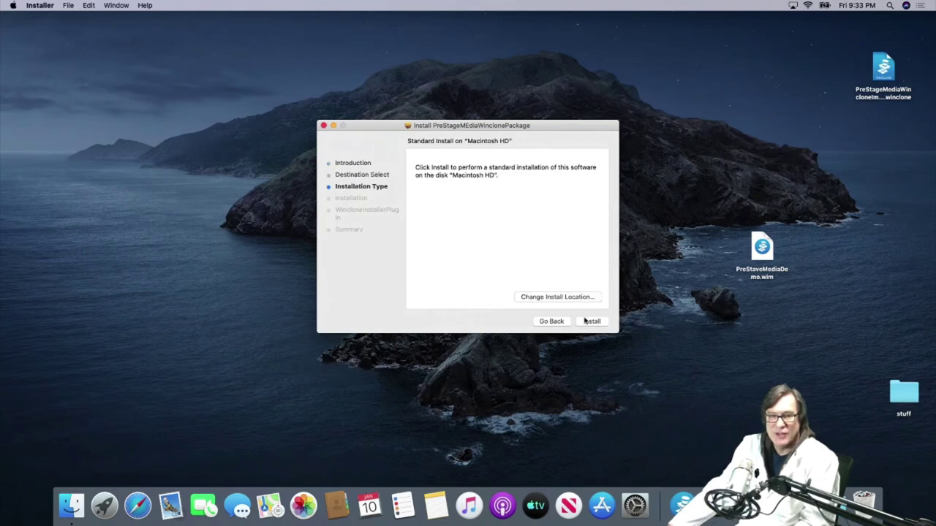
left_click(589, 323)
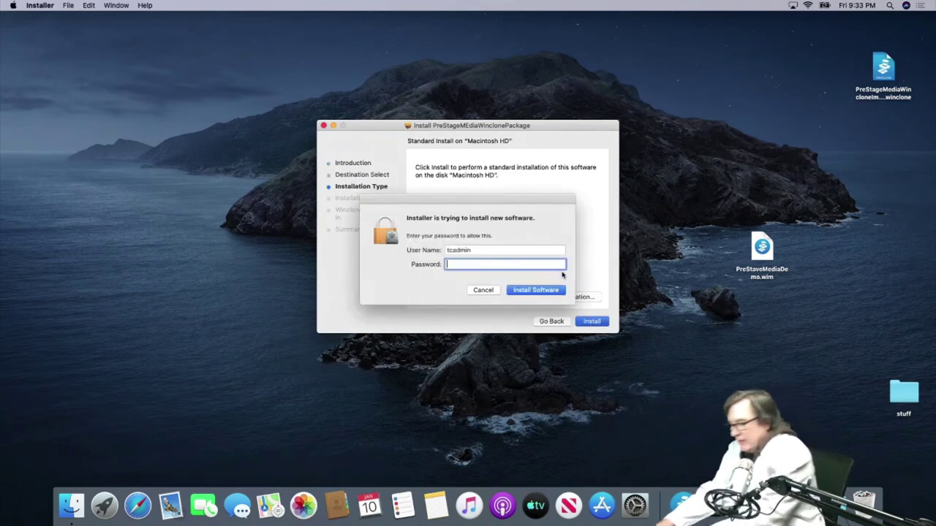
type("••")
key("Return")
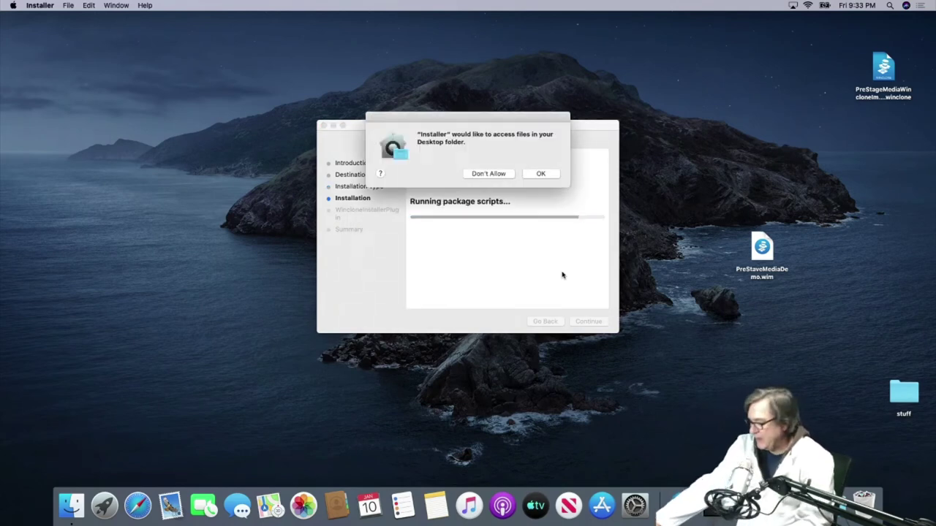
Step: Grant Desktop access and follow the install progress in an enlarged Installer Log window
left_click(540, 174)
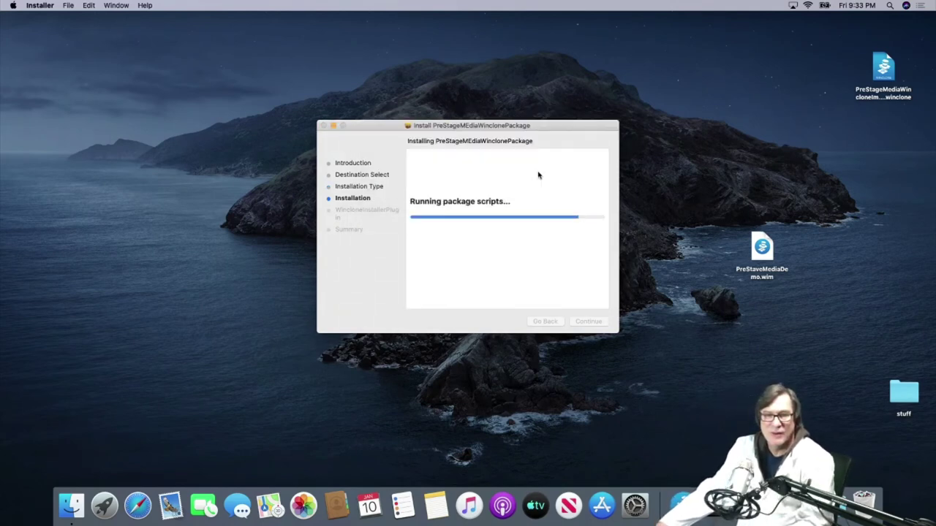
key("super+l")
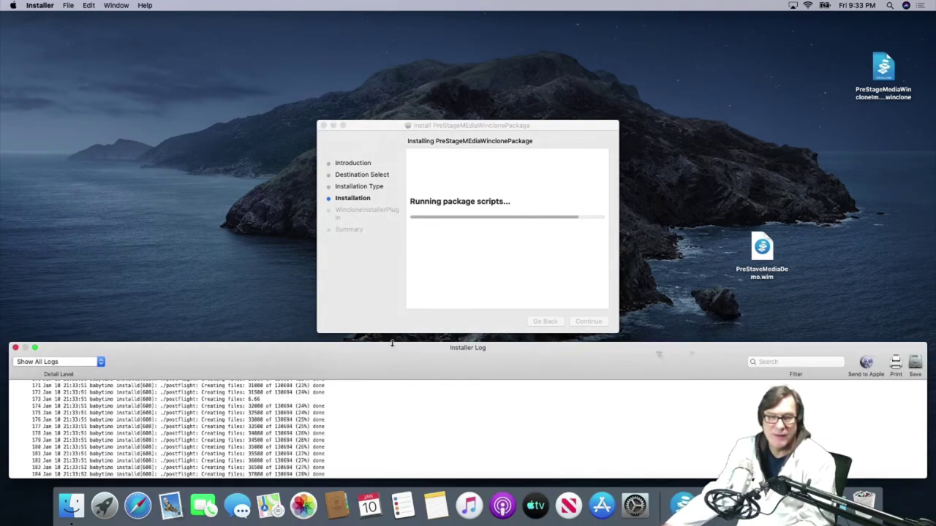
left_click_drag(390, 345, 403, 24)
left_click_drag(412, 155, 449, 426)
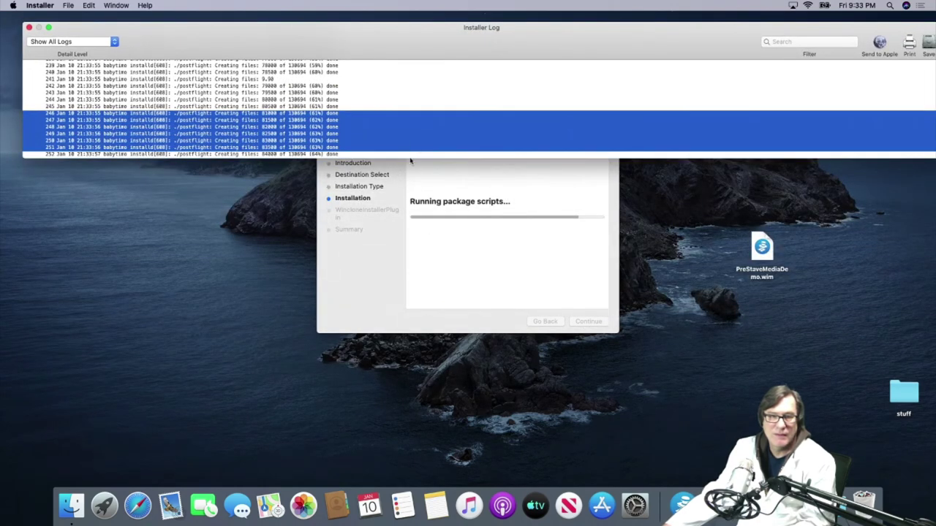
left_click_drag(412, 157, 409, 410)
left_click(403, 356)
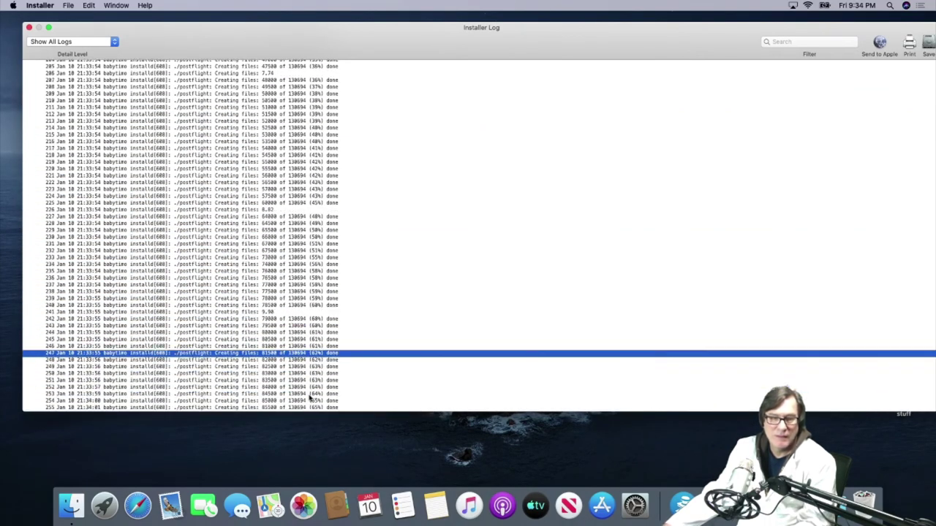
left_click(310, 401)
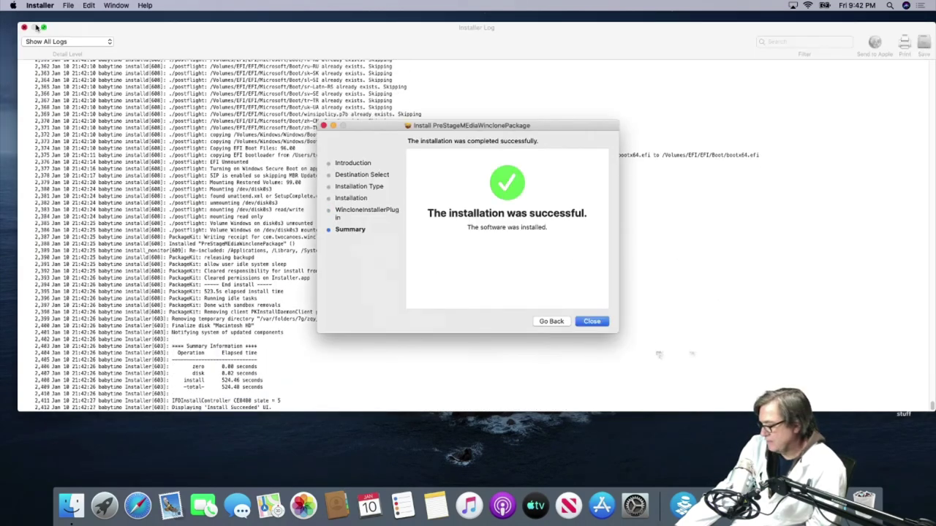
left_click(592, 322)
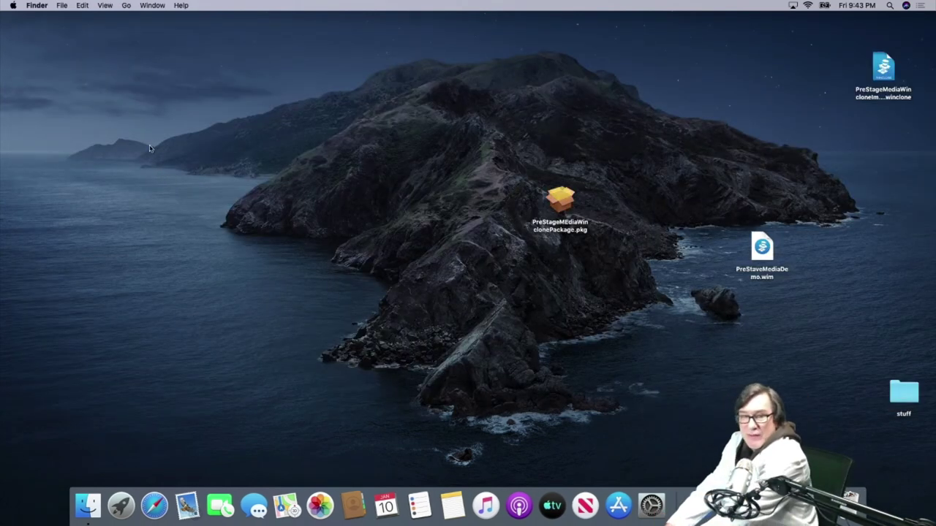
key("super+shift+c")
double_click(185, 174)
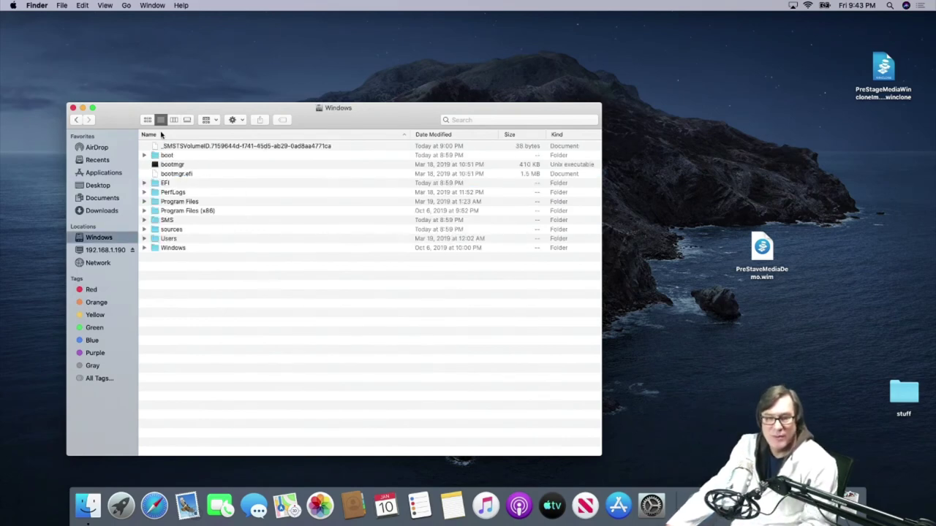
left_click(73, 108)
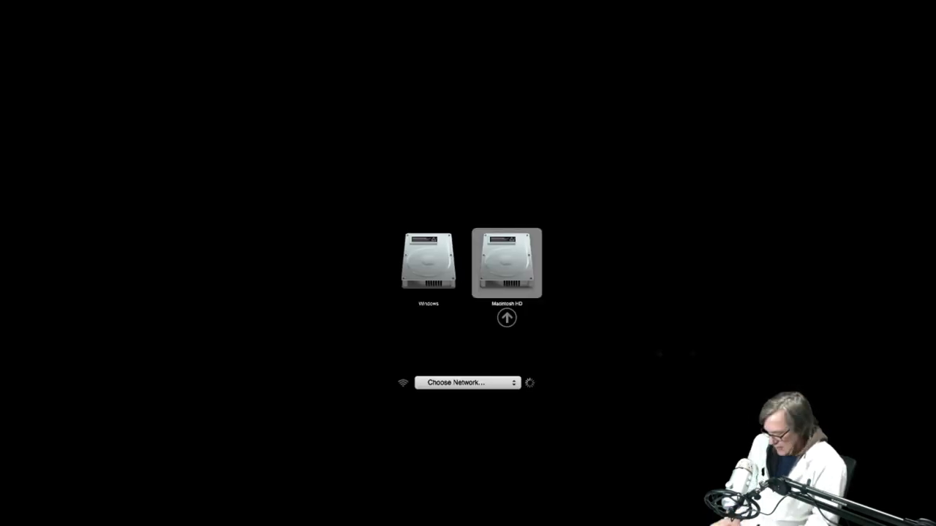
Step: Boot the Mac from the Windows disk in Startup Manager
left_click(428, 263)
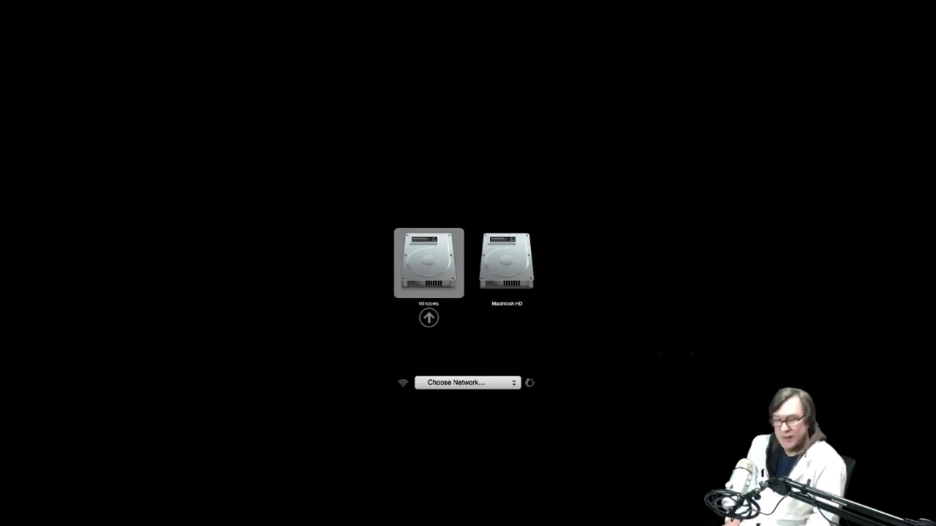
key("Return")
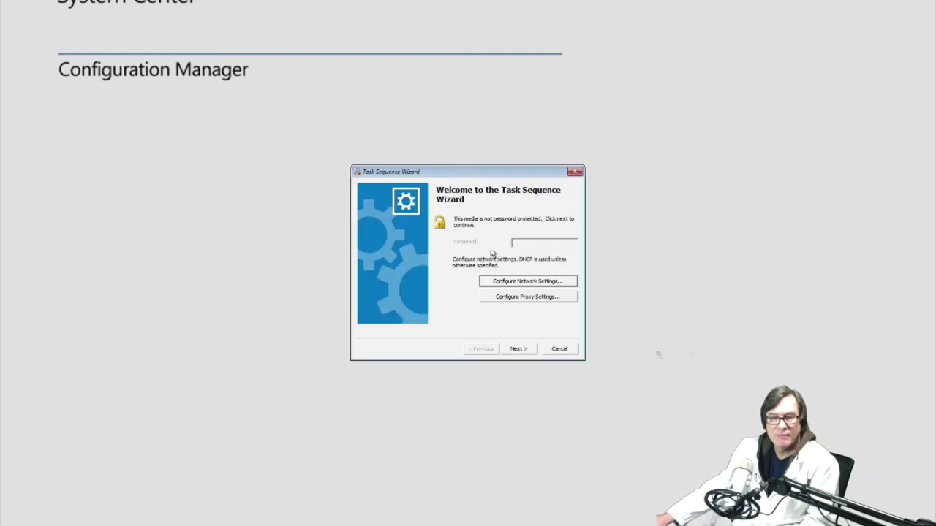
Step: Select and run the Deploy Boot Camp task sequence in the Task Sequence Wizard
left_click(510, 352)
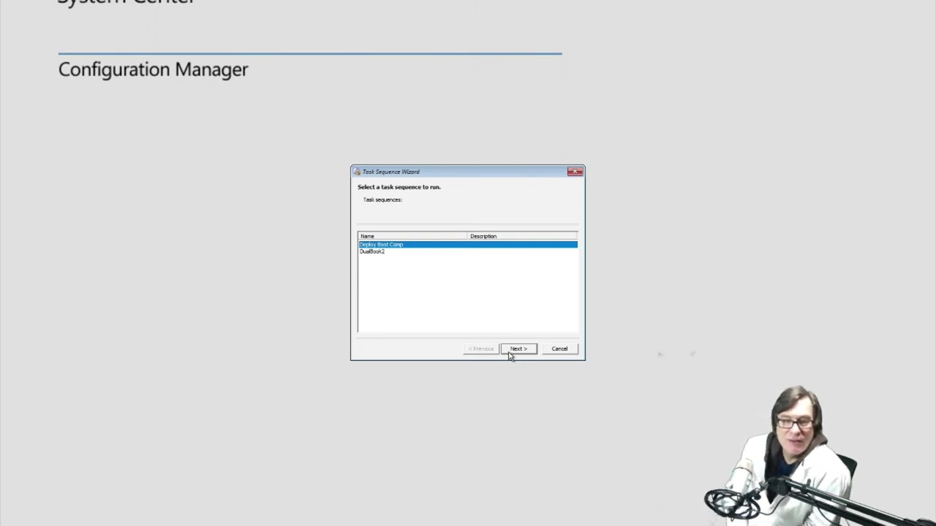
left_click(517, 348)
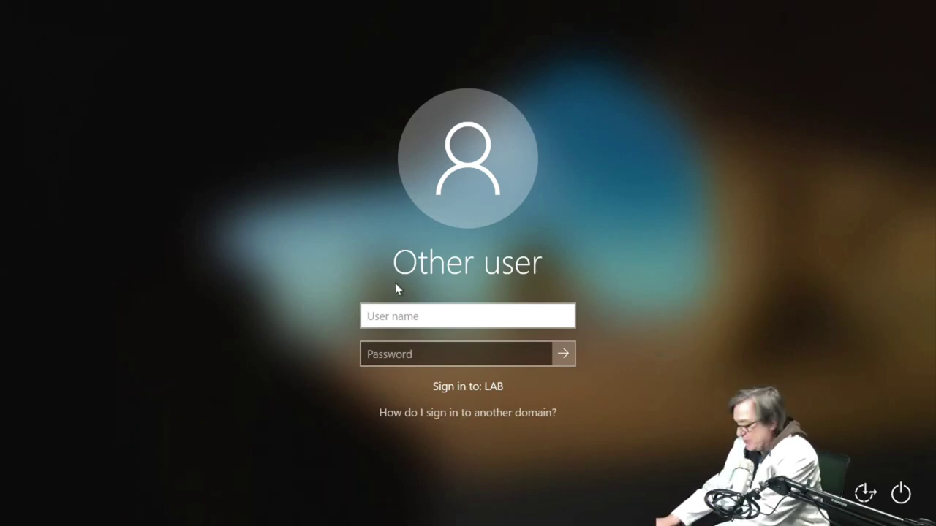
Step: Sign in to the LAB domain with the domain user name and password
type("labuser")
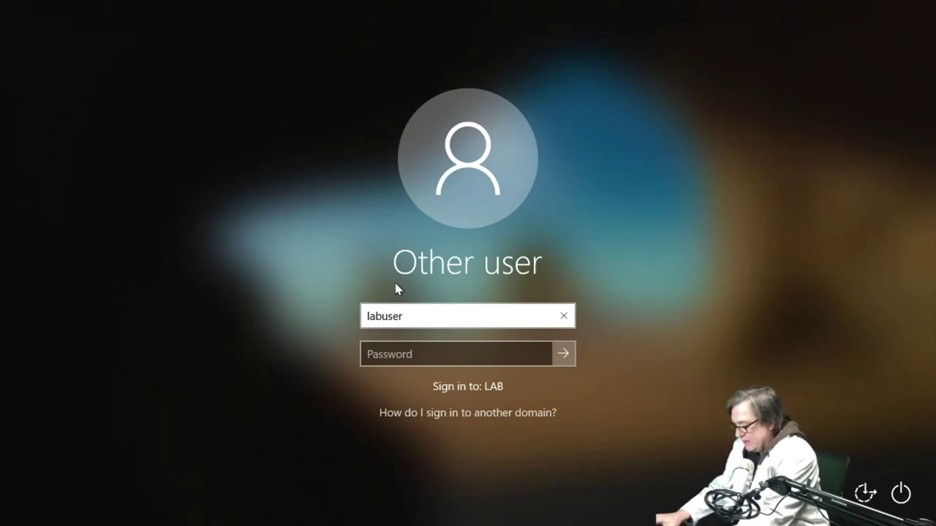
key("Tab")
type("•••••••••••")
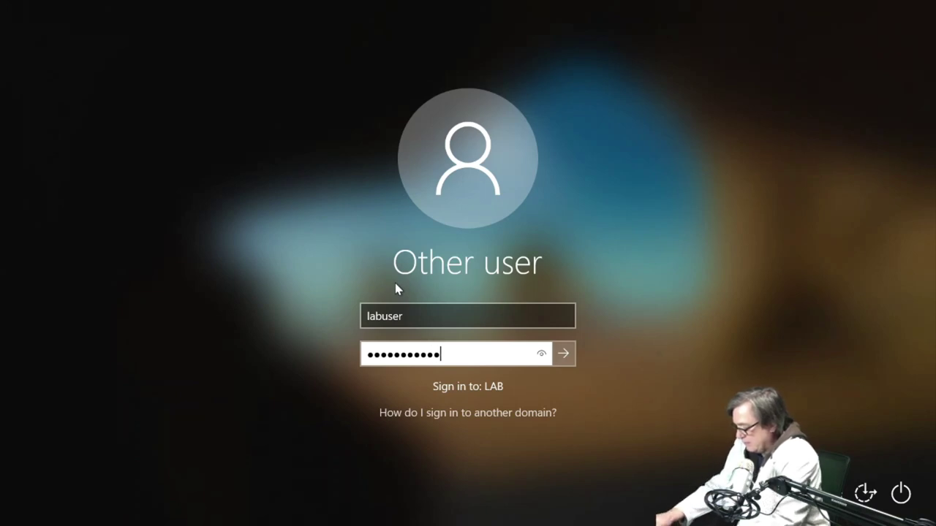
key("Return")
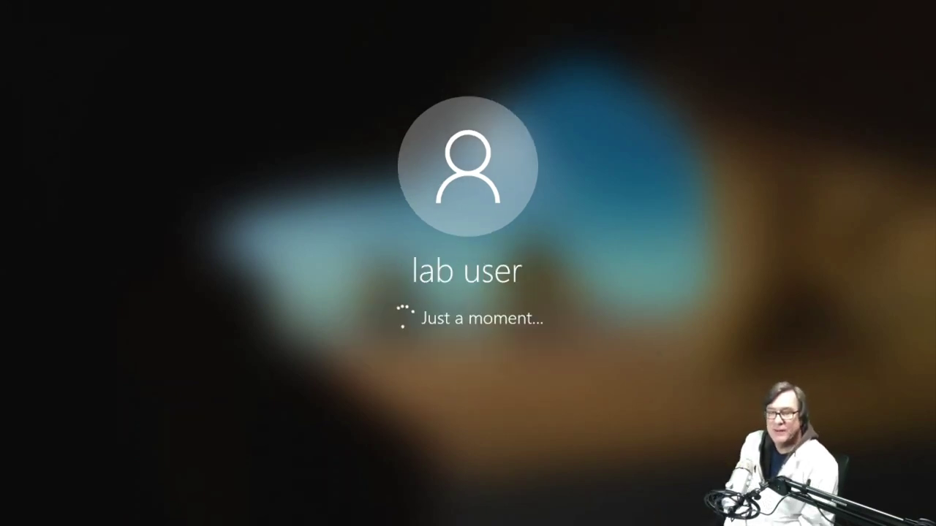